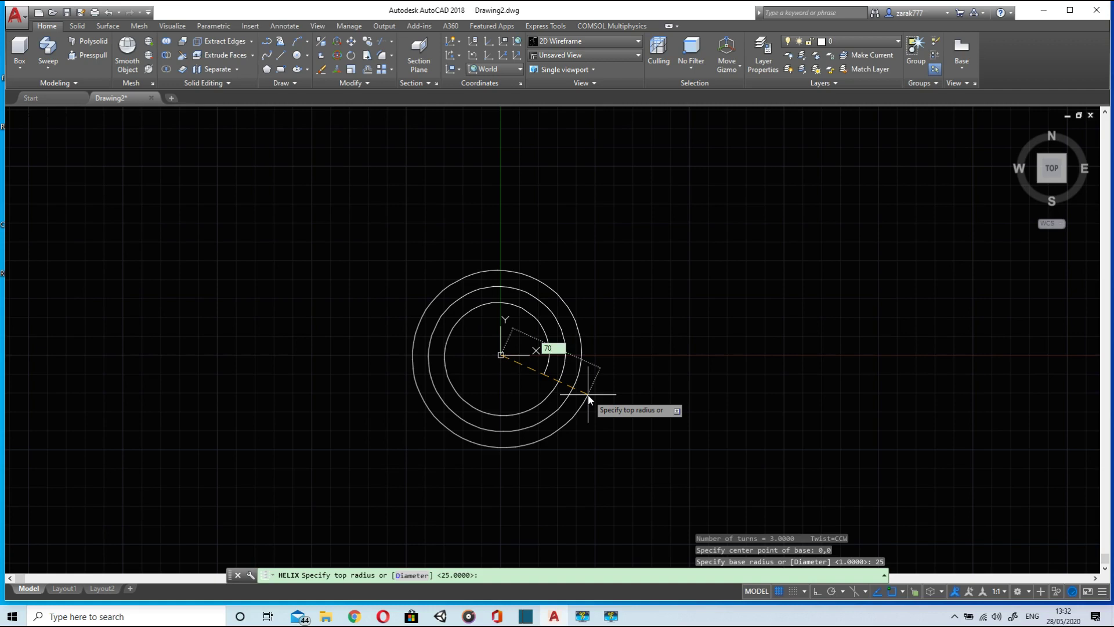
# Step: Finish the helix at the origin with a top radius of 70, 6 turns and a distance between turns of 0
pyautogui.press('Return')
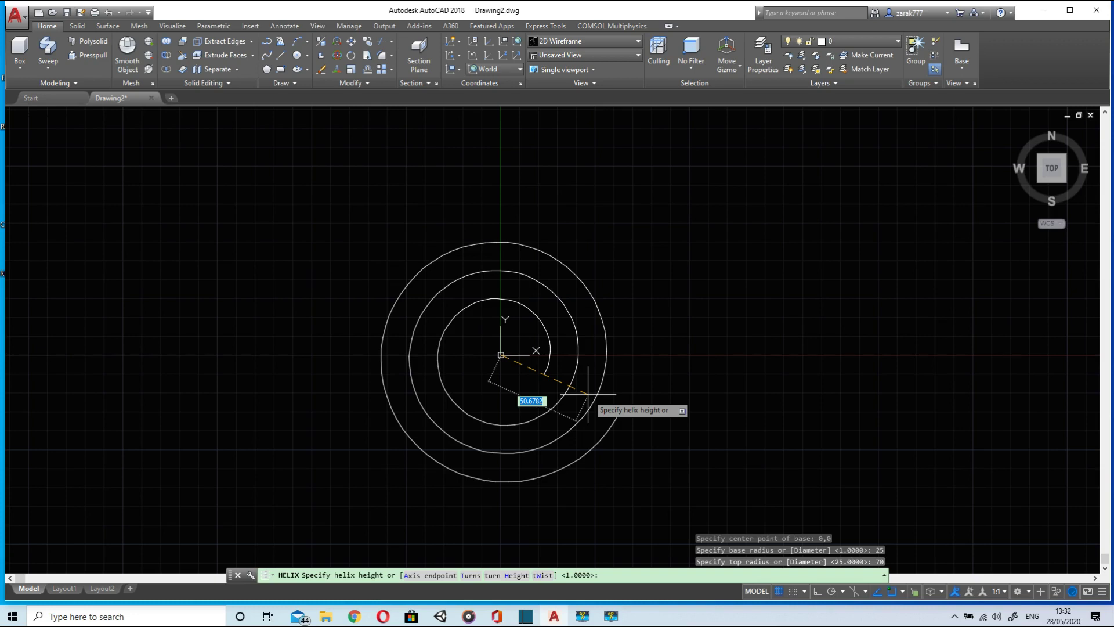
pyautogui.write('t')
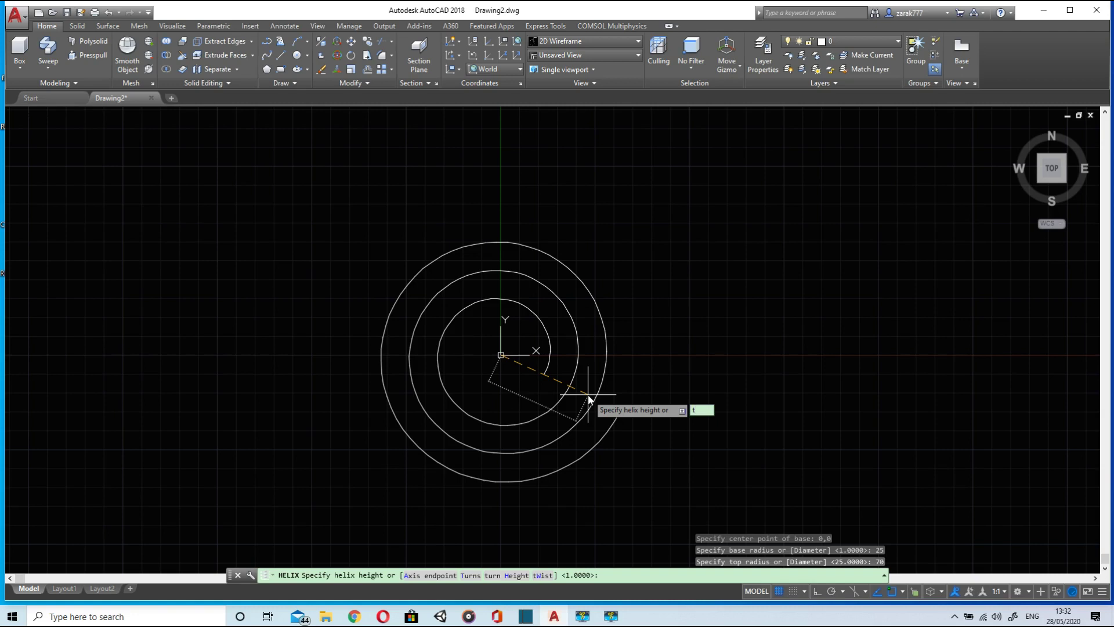
pyautogui.press('Return')
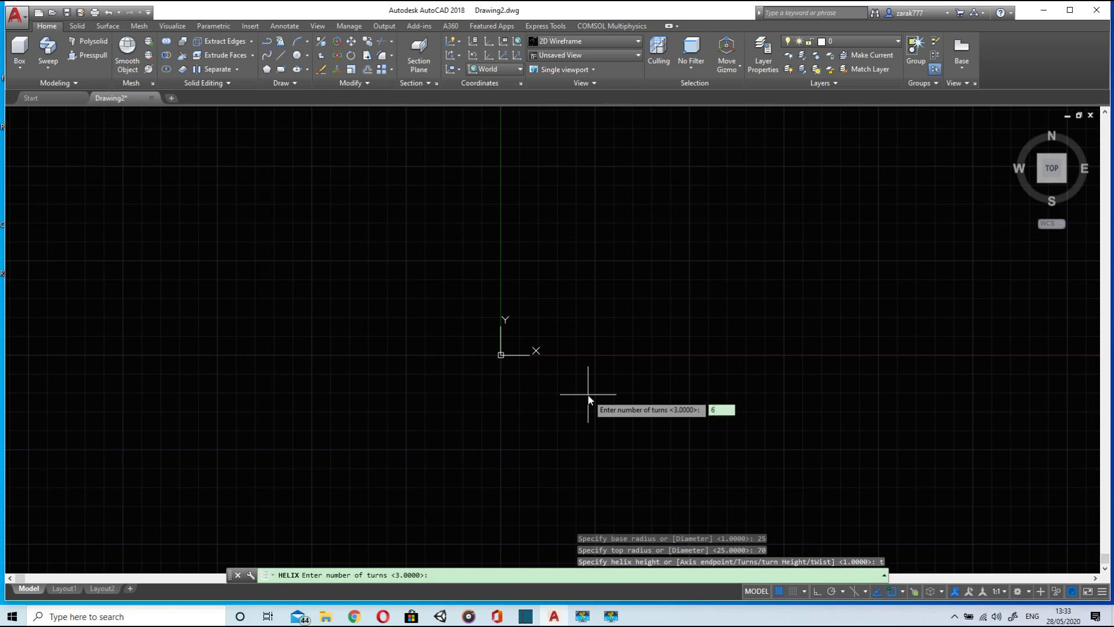
pyautogui.press('Return')
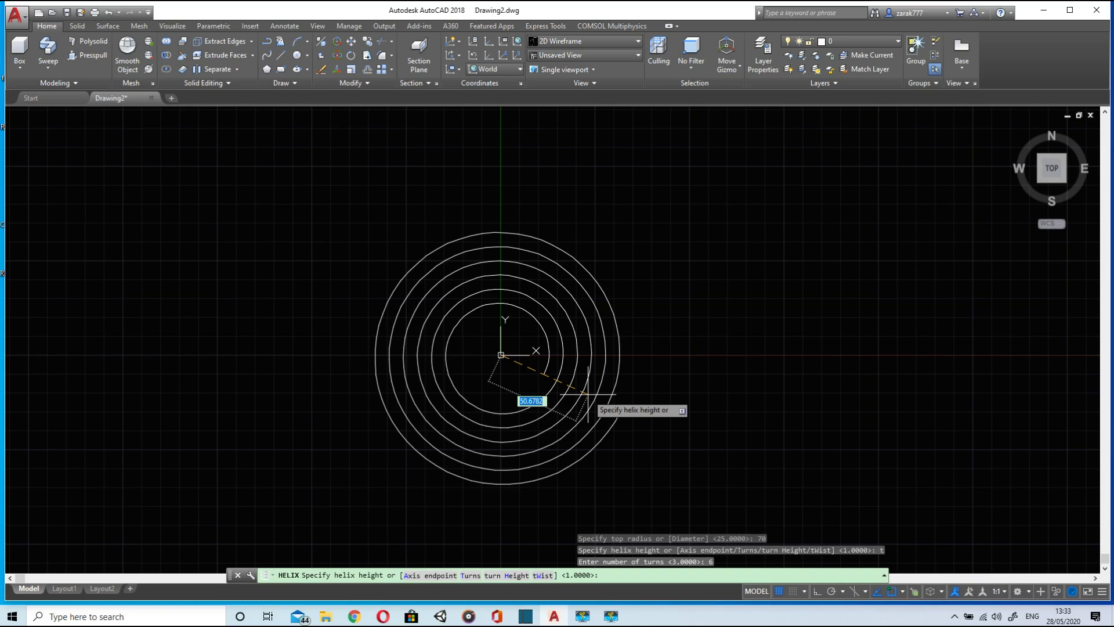
pyautogui.press('Return')
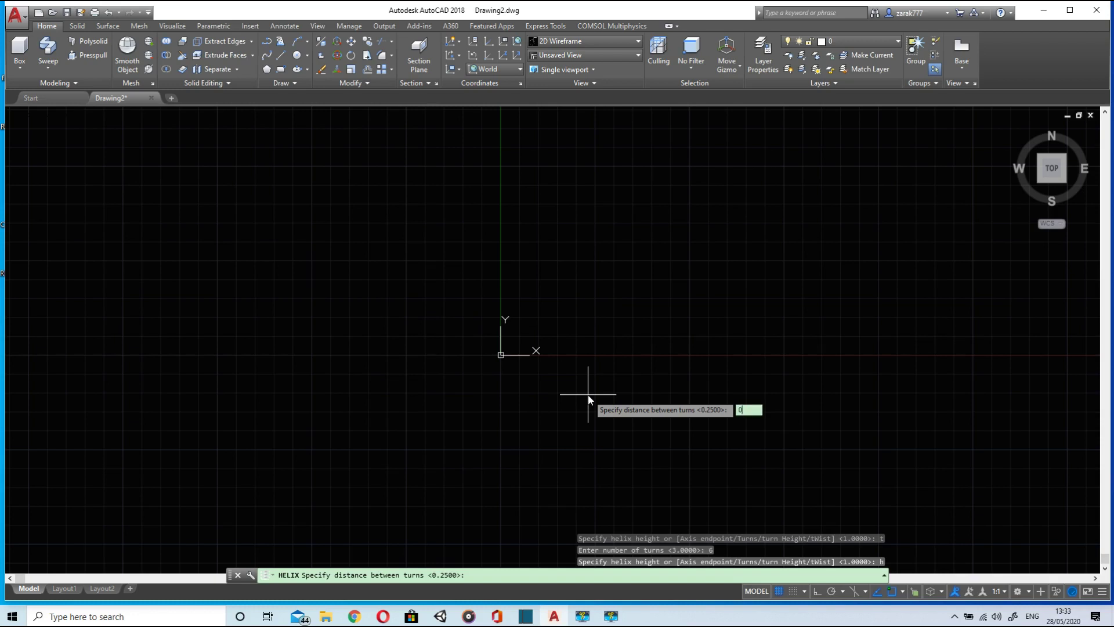
pyautogui.press('Return')
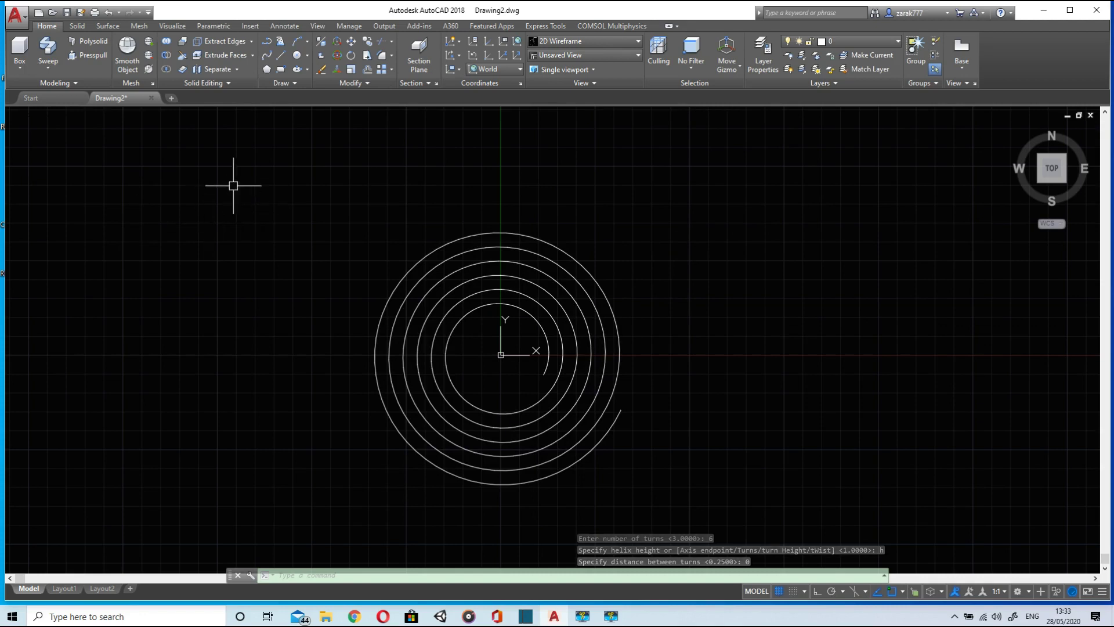
# Step: Copy the flat spiral about 217 units along the positive X direction
pyautogui.click(282, 70)
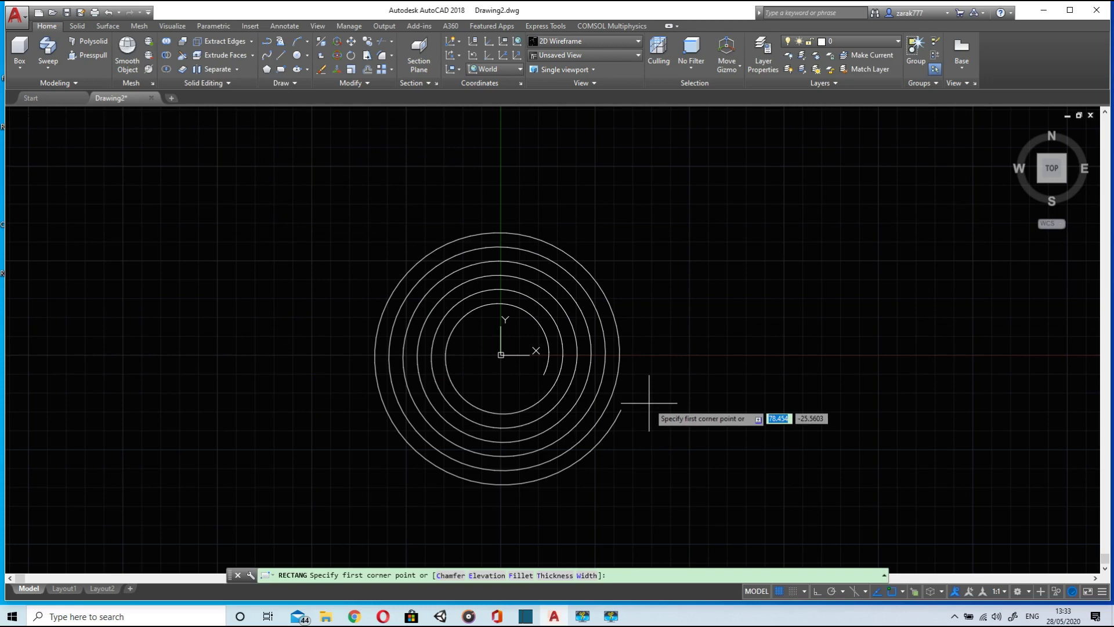
pyautogui.press('Escape')
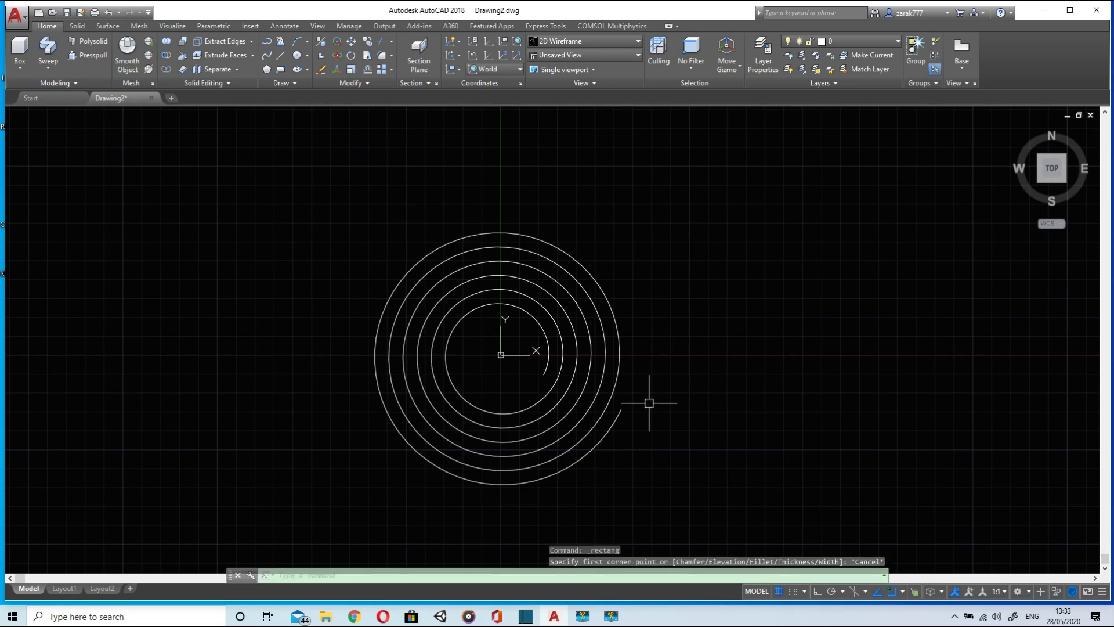
pyautogui.click(368, 42)
pyautogui.click(590, 293)
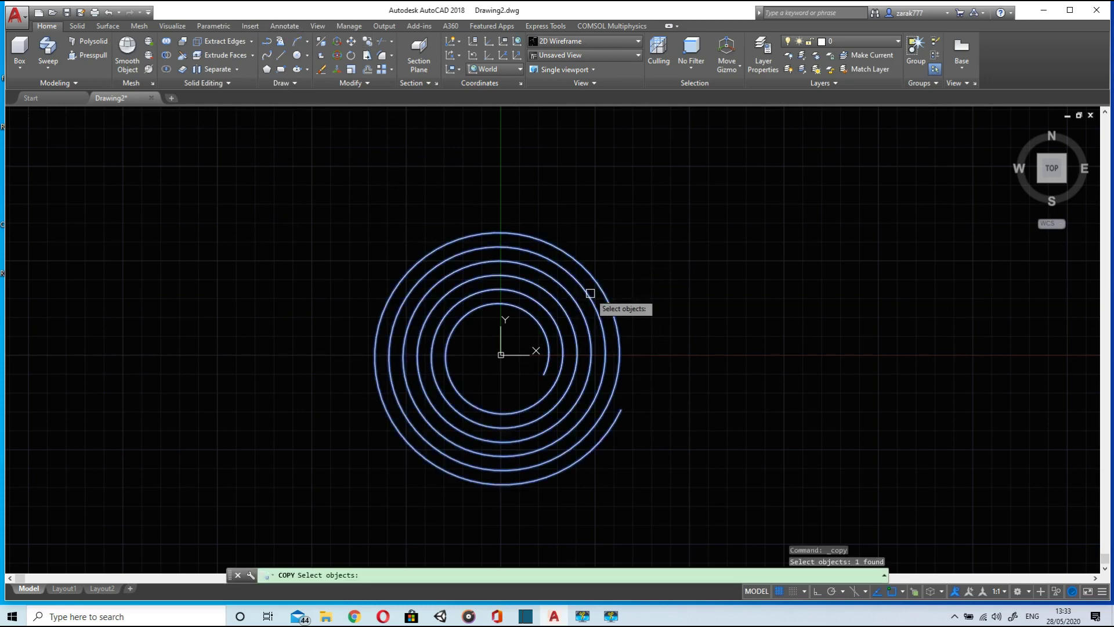
pyautogui.press('Return')
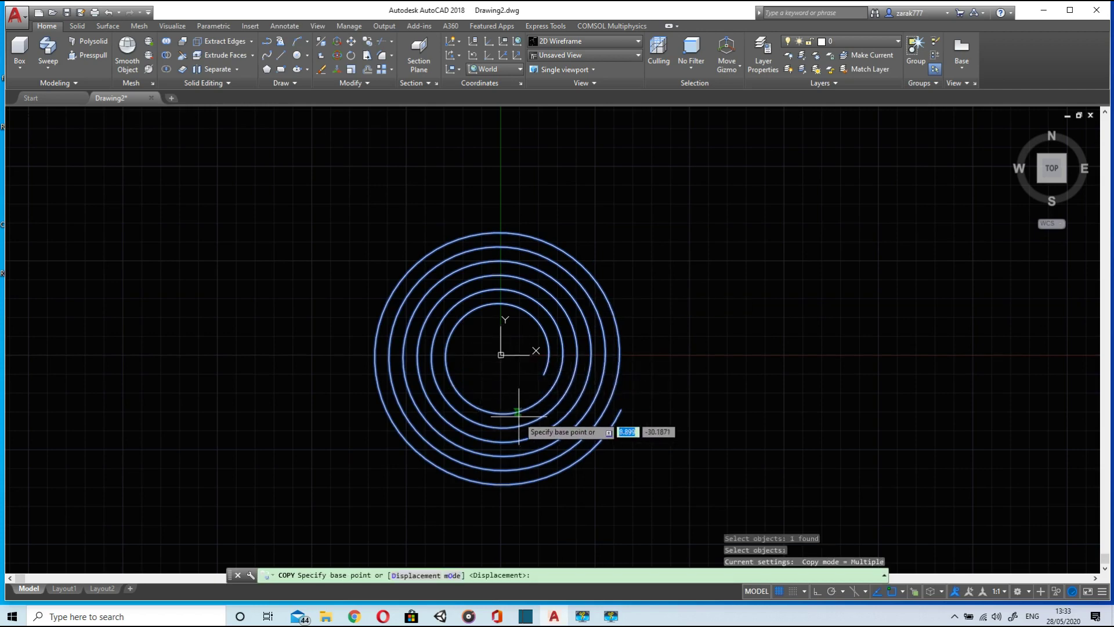
pyautogui.click(573, 348)
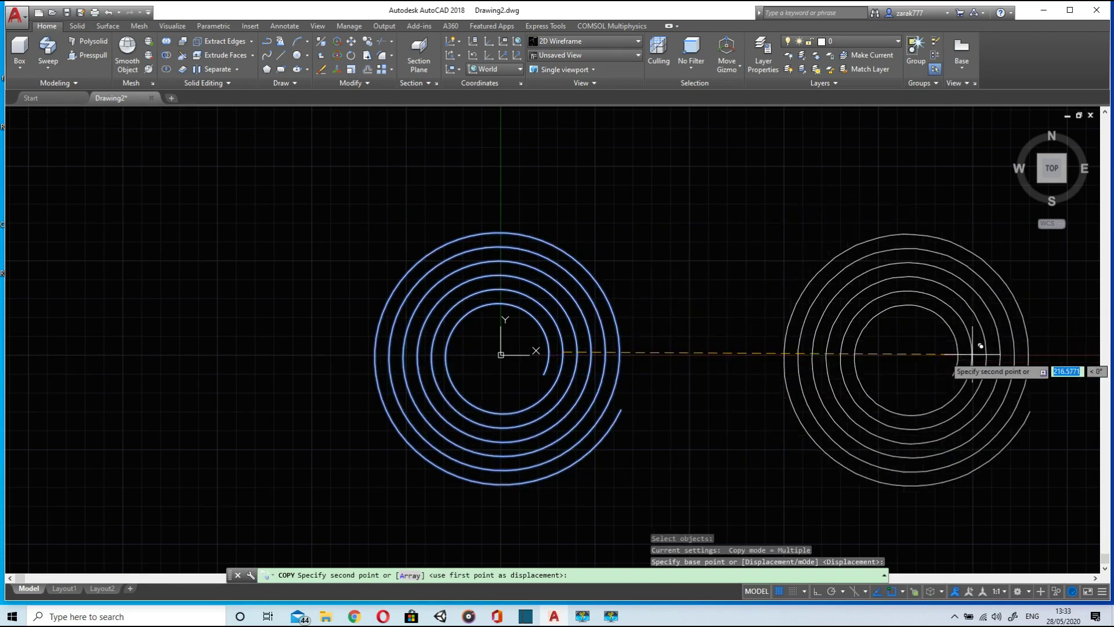
pyautogui.click(982, 347)
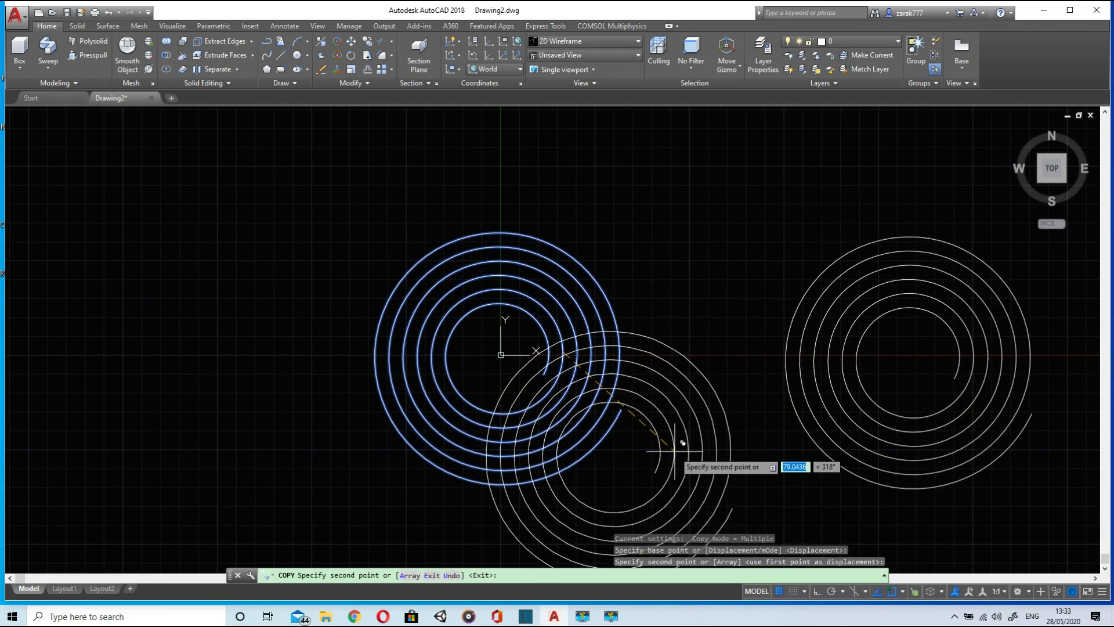
pyautogui.press('Escape')
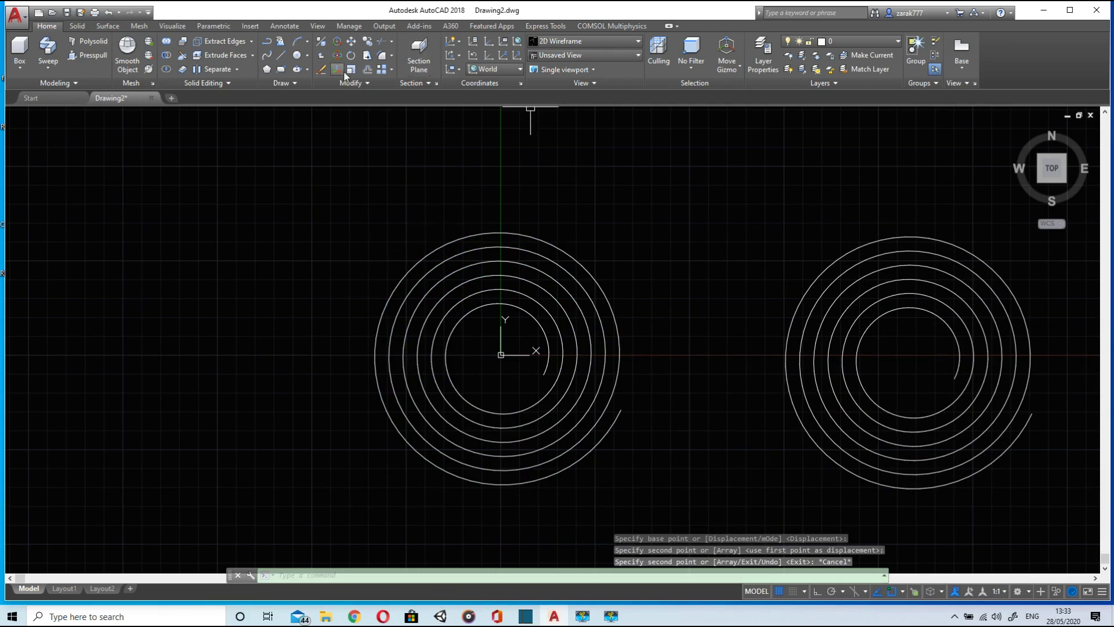
# Step: Draw a rectangle 5 wide and 10 high in the empty area above and between the two spirals
pyautogui.moveTo(562, 260); pyautogui.dragTo(343, 284, button='middle')
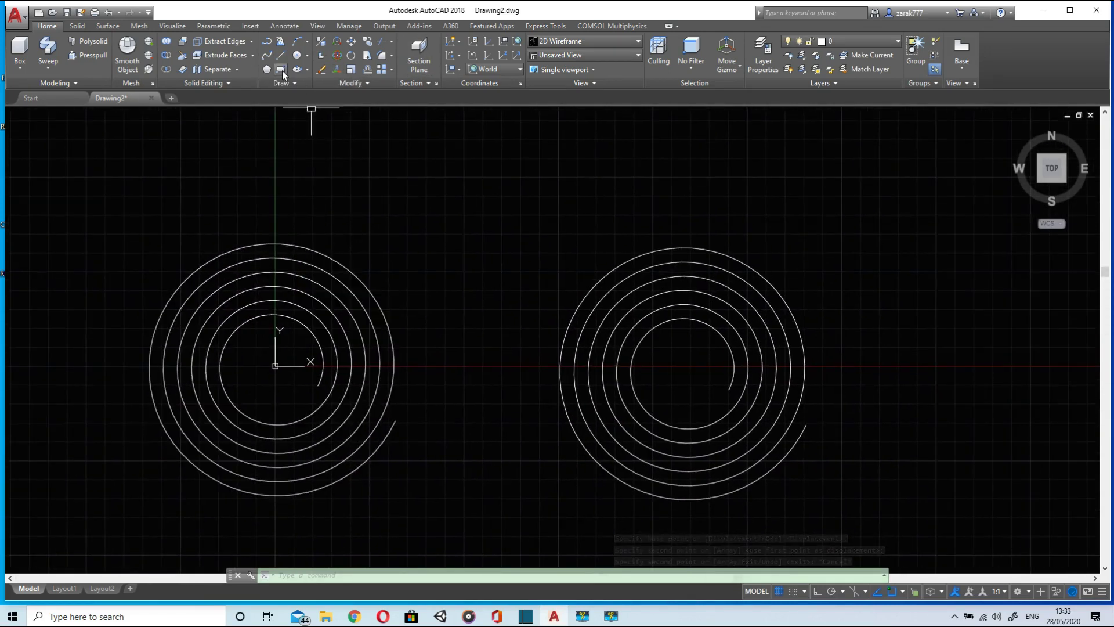
pyautogui.click(281, 69)
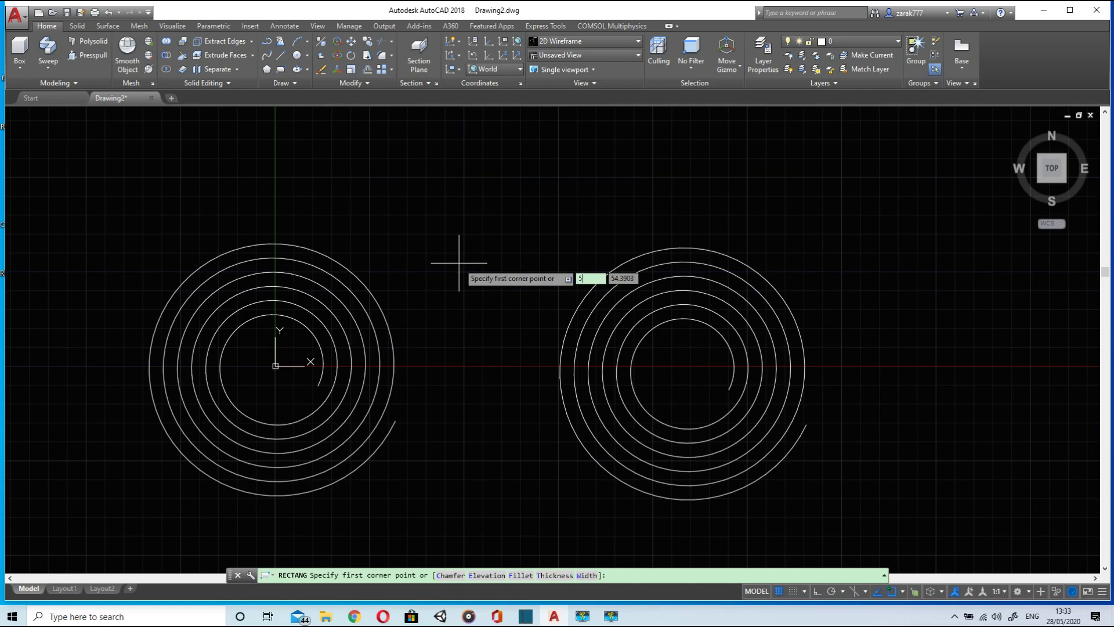
pyautogui.press('Escape')
pyautogui.click(282, 70)
pyautogui.click(424, 239)
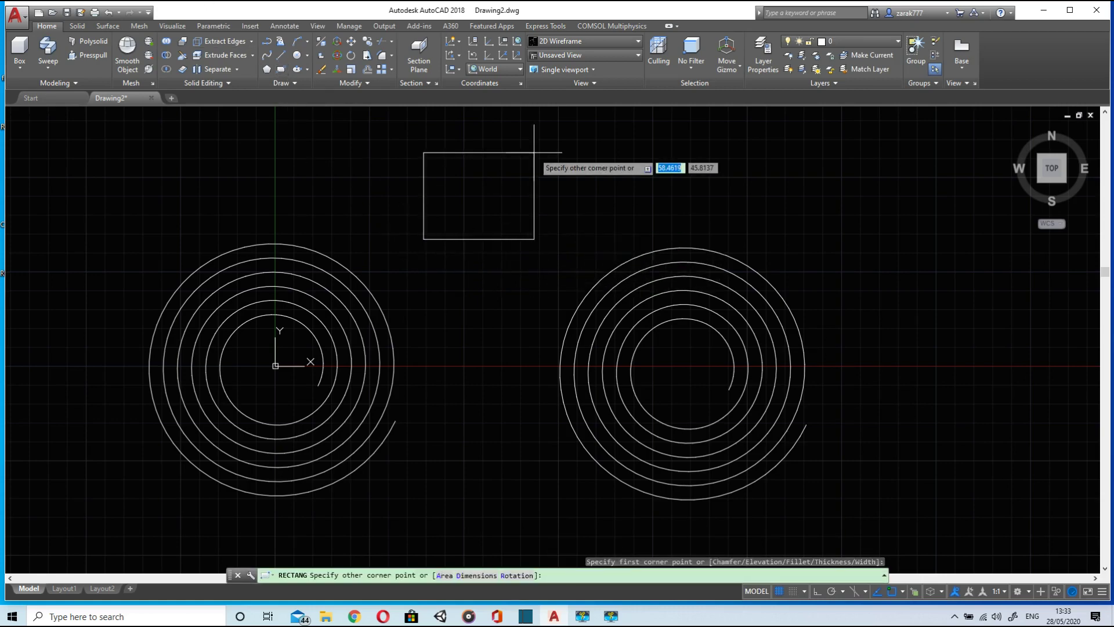
pyautogui.press('Tab')
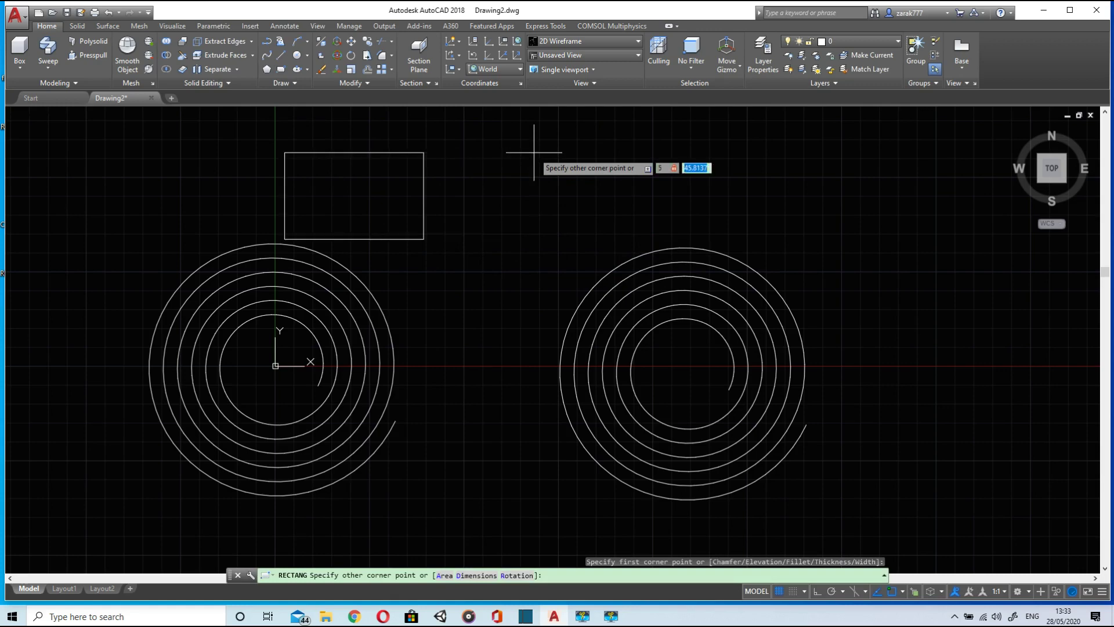
pyautogui.press('Return')
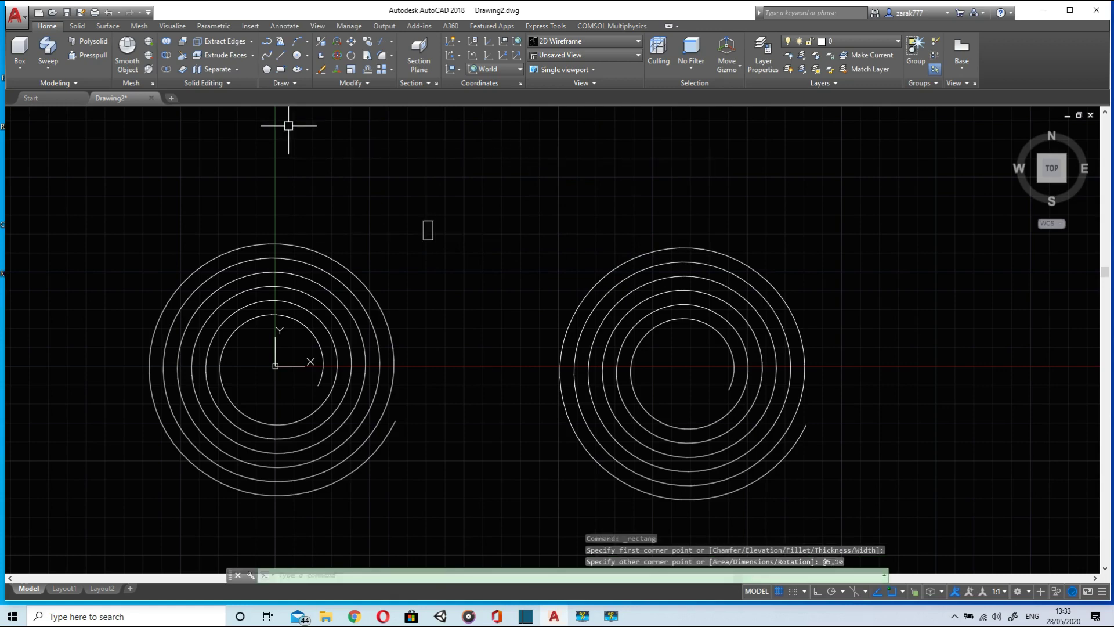
# Step: Move the small rectangle by its centre onto the outer end of the original spiral
pyautogui.click(351, 43)
pyautogui.click(434, 240)
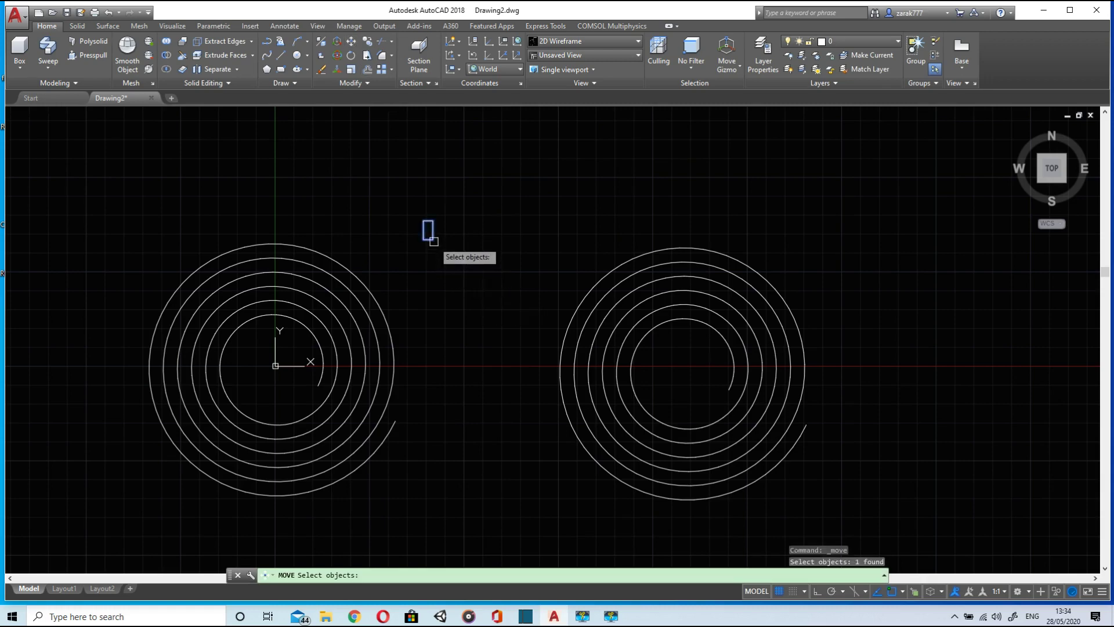
pyautogui.press('Return')
pyautogui.scroll(4, 429, 227)
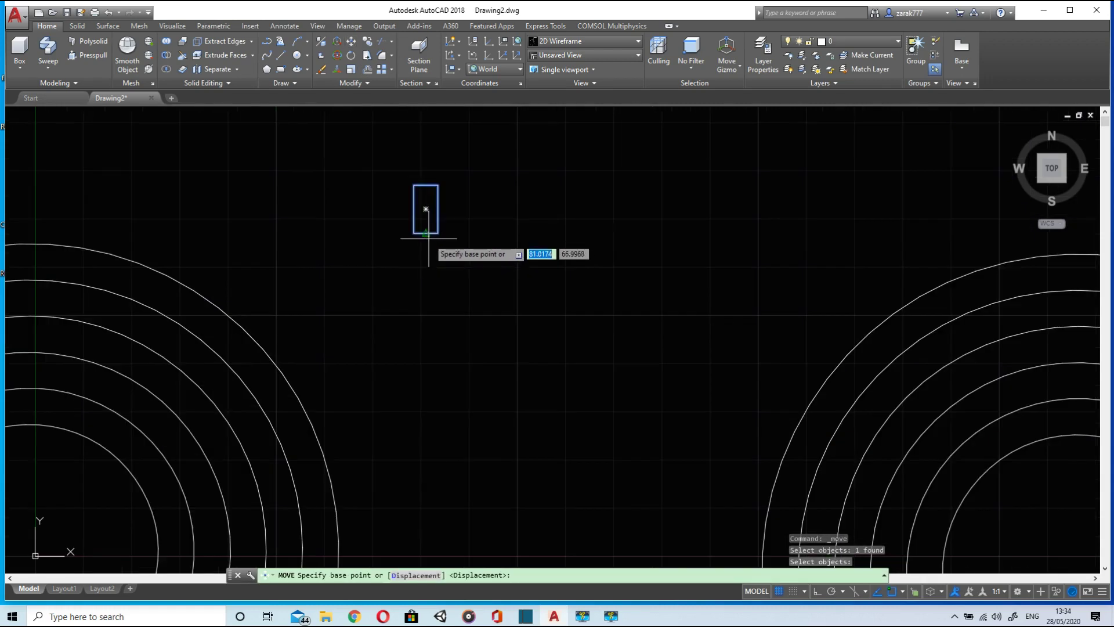
pyautogui.click(425, 209)
pyautogui.scroll(-5, 427, 290)
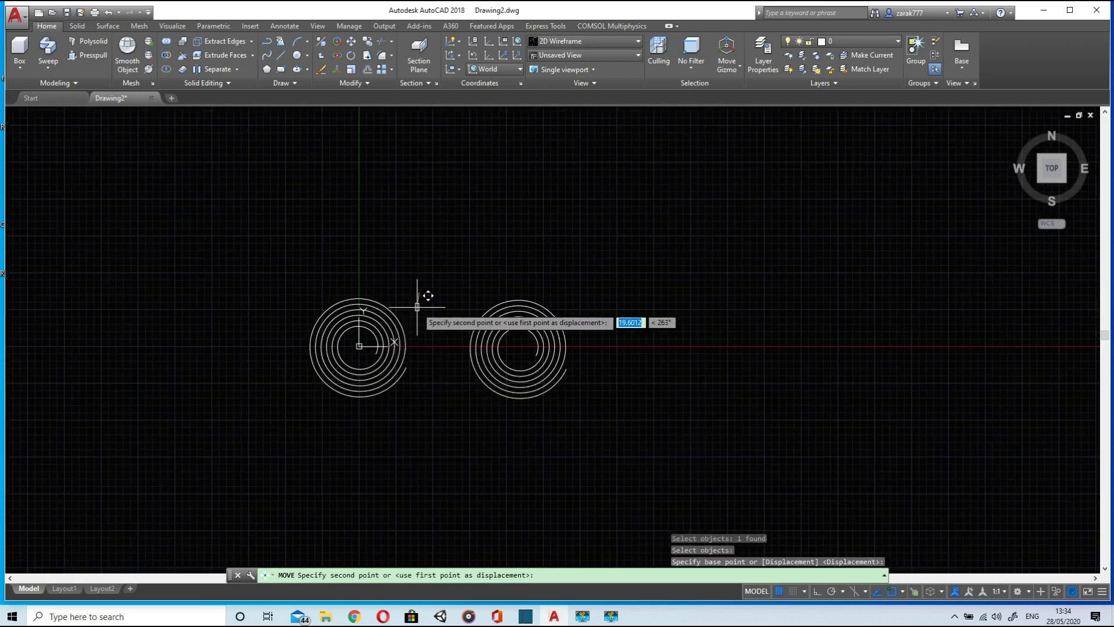
pyautogui.scroll(5, 394, 400)
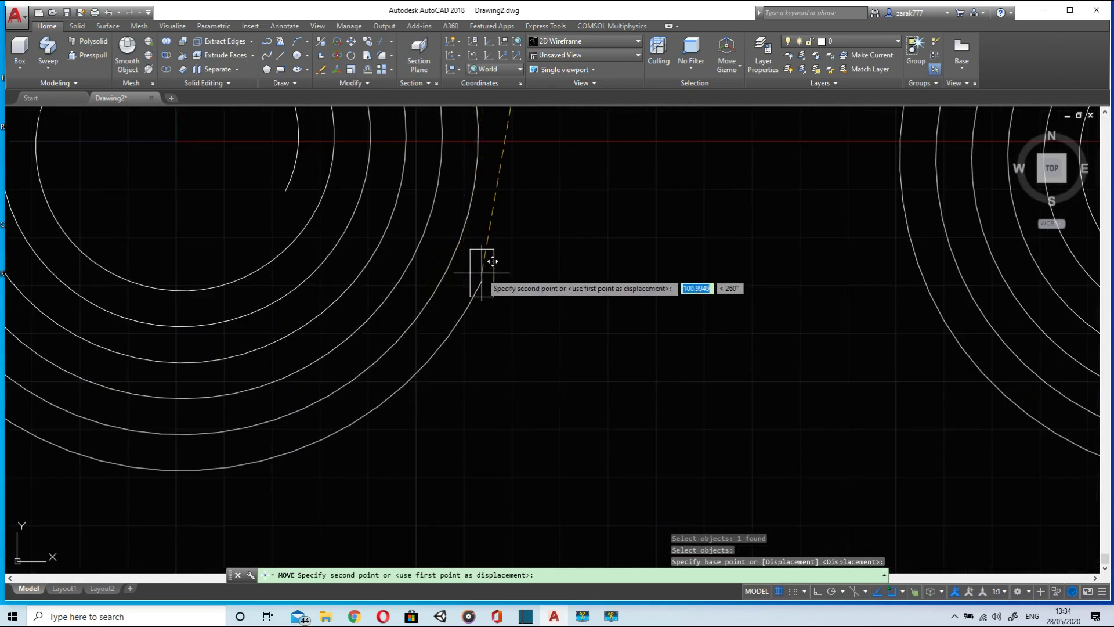
pyautogui.click(483, 279)
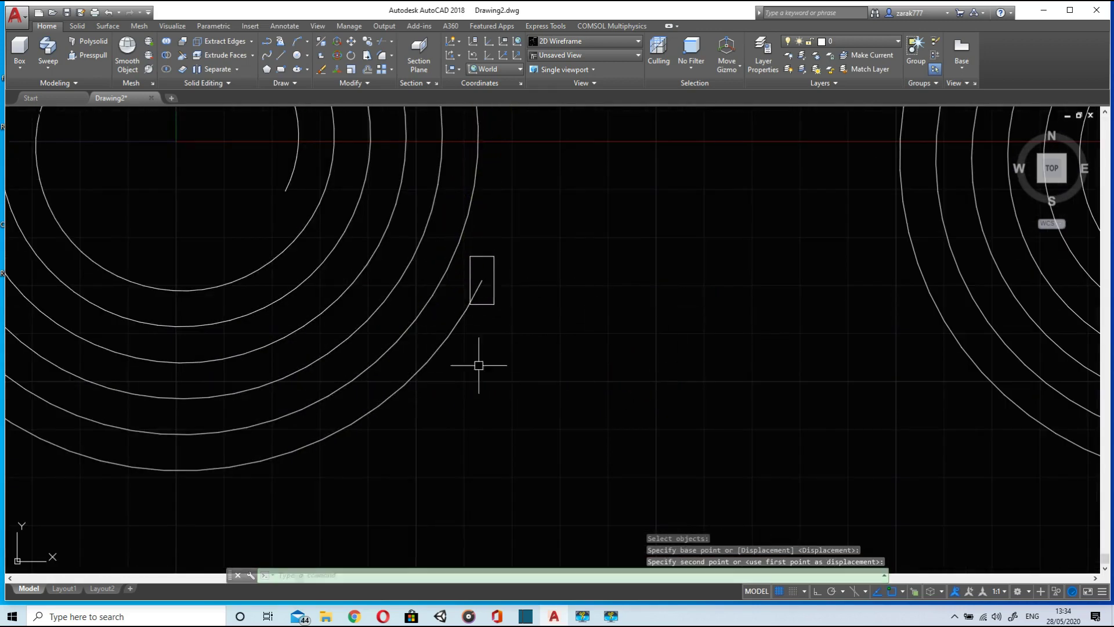
# Step: Try a circle of radius 4 centred on the outer end of the copied spiral, and undo it
pyautogui.scroll(-4, 333, 301)
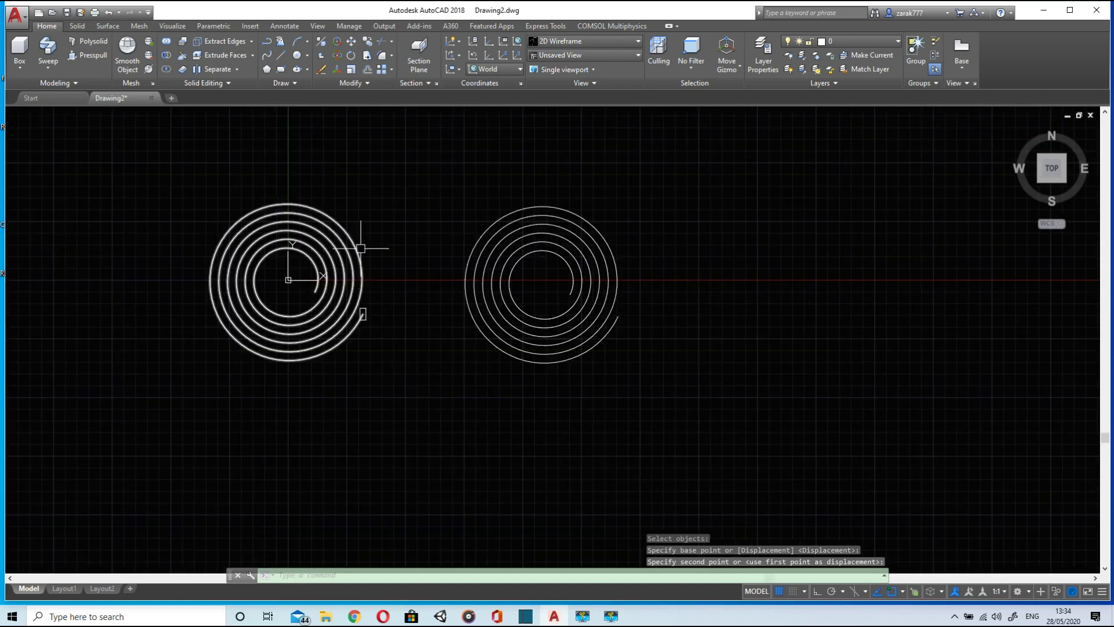
pyautogui.click(297, 55)
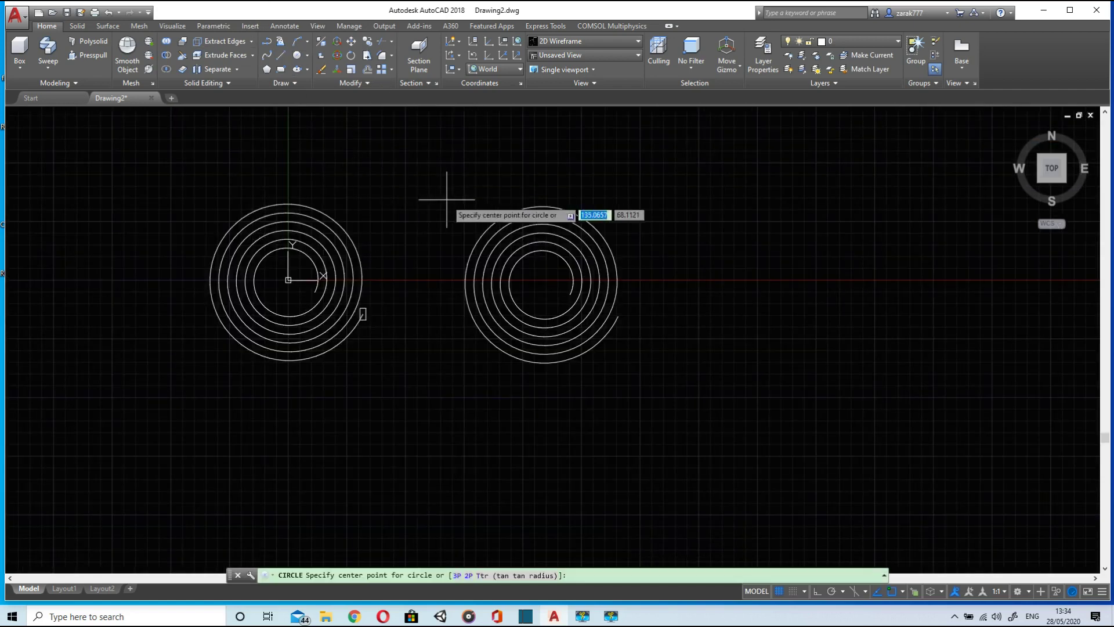
pyautogui.scroll(6, 614, 319)
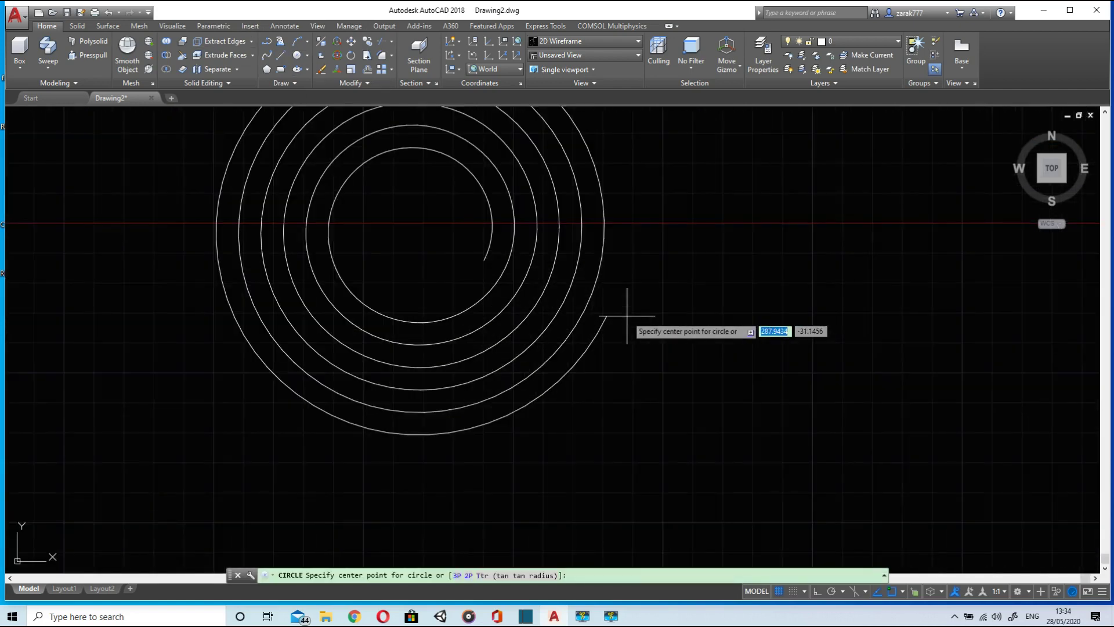
pyautogui.click(597, 317)
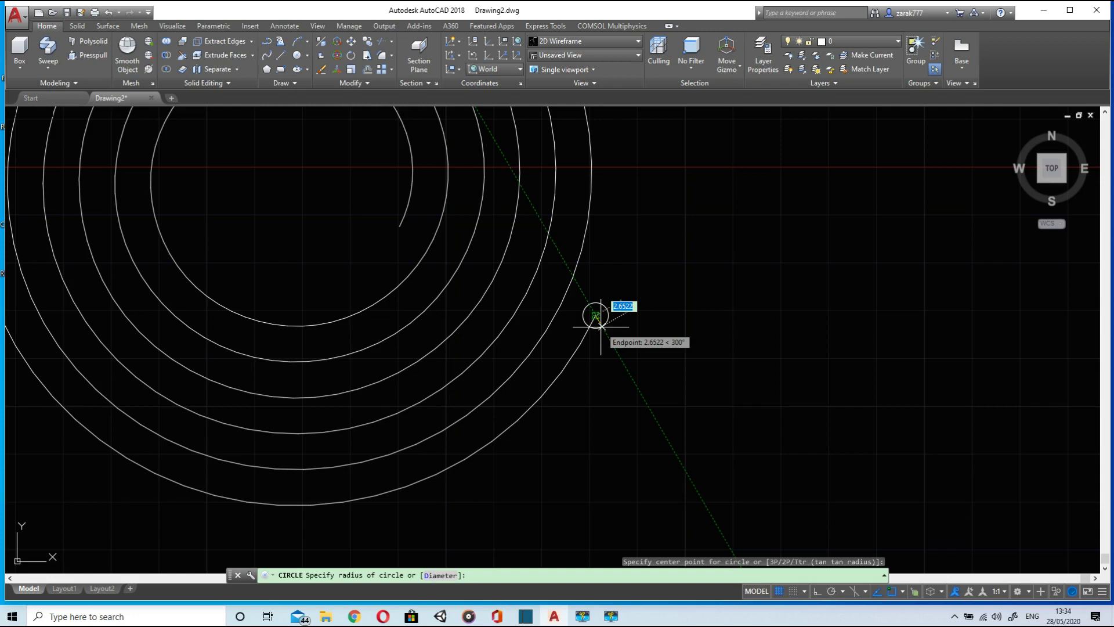
pyautogui.write('4')
pyautogui.press('Return')
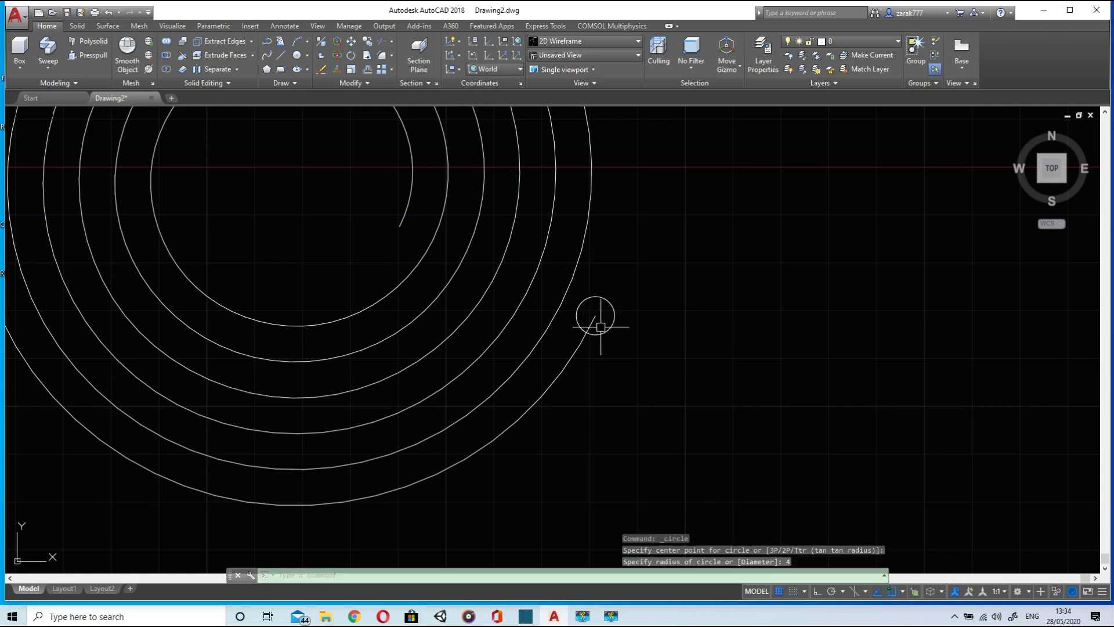
pyautogui.scroll(-4, 300, 318)
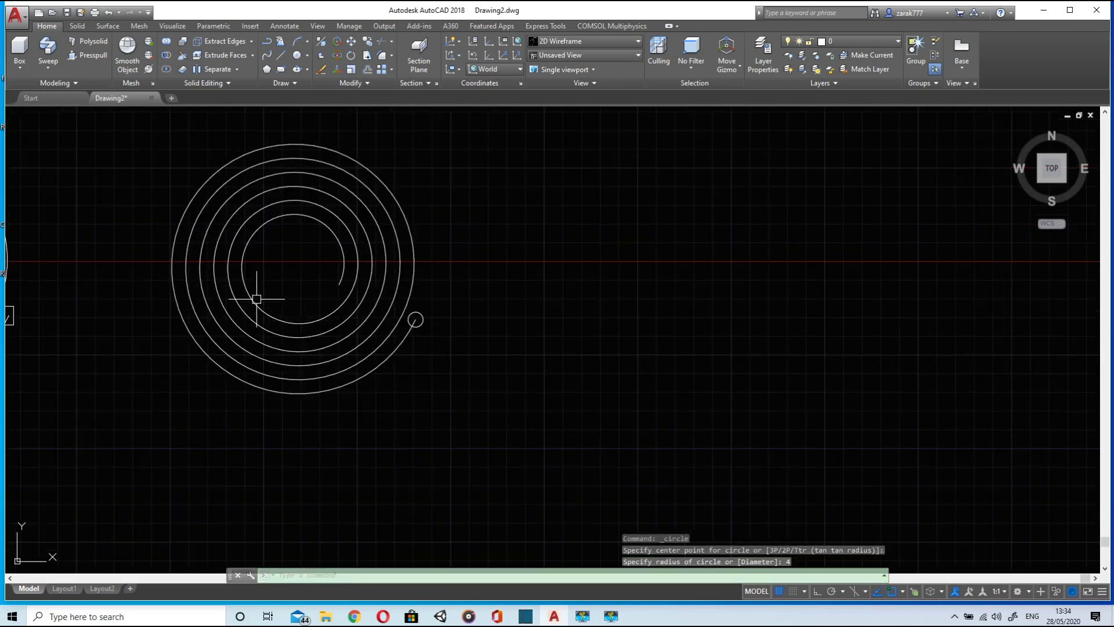
pyautogui.scroll(4, 311, 311)
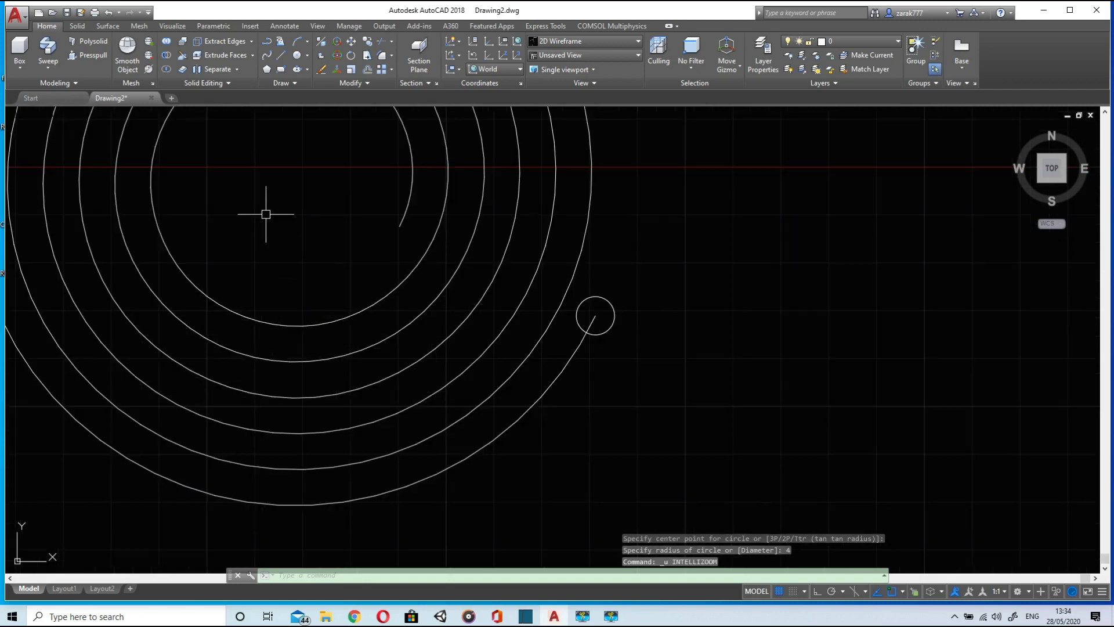
pyautogui.hotkey('ctrl', 'z')
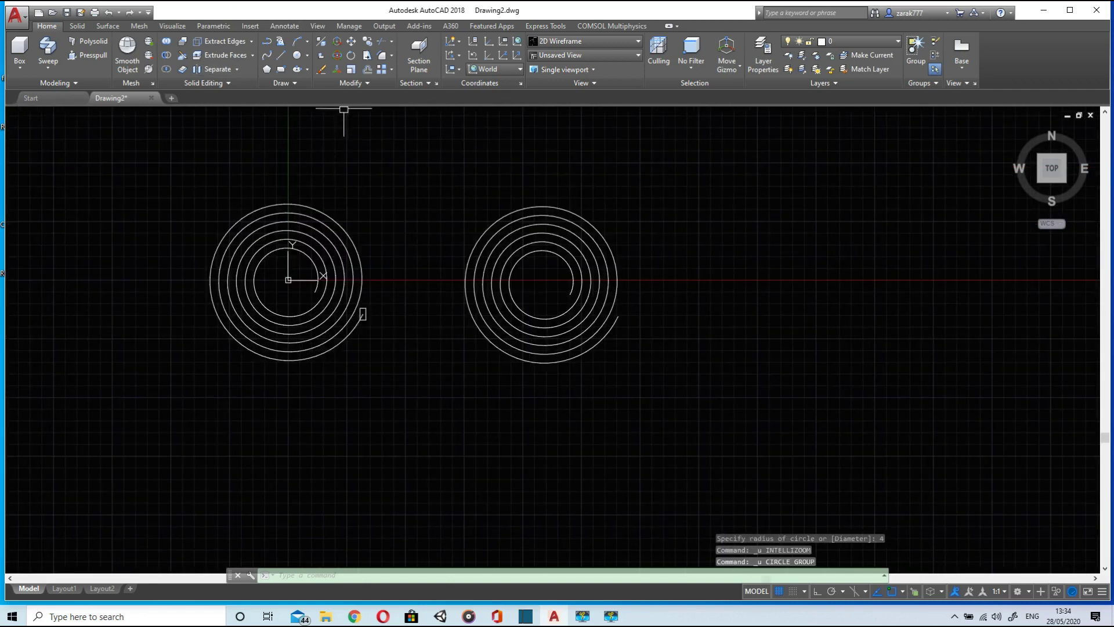
# Step: Draw a circle of radius 2 centred on the outer end of the copied spiral
pyautogui.click(296, 58)
pyautogui.scroll(5, 629, 319)
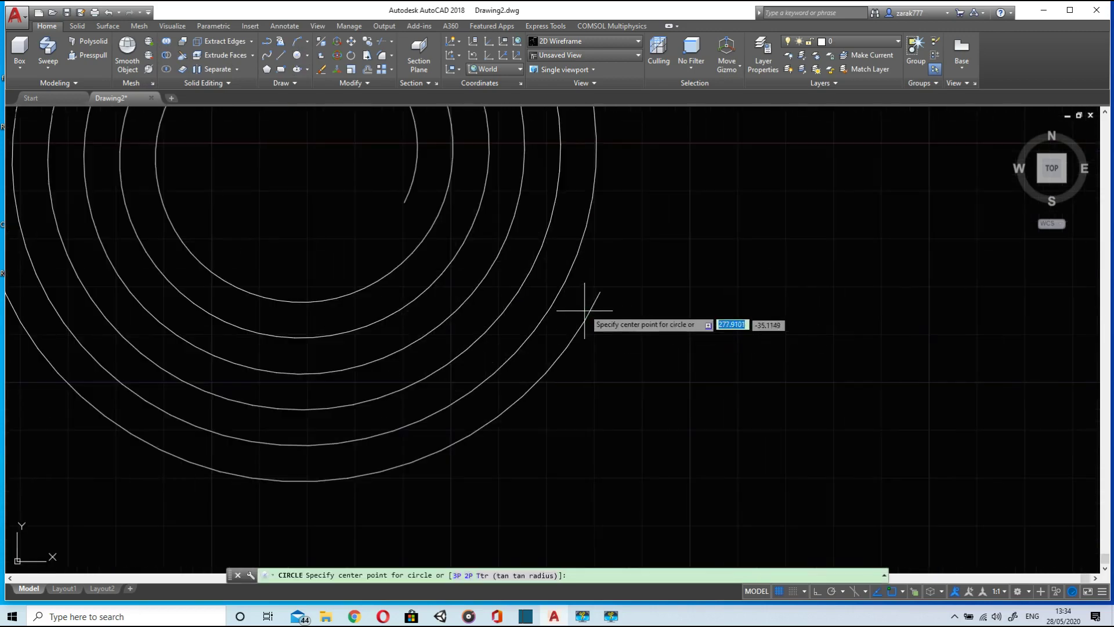
pyautogui.click(601, 291)
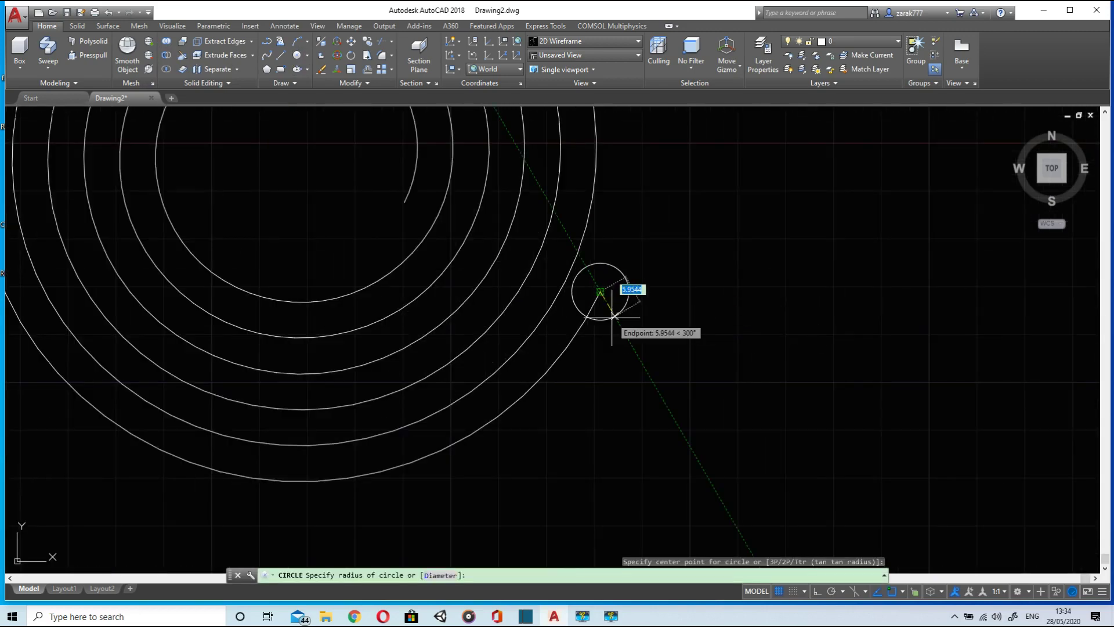
pyautogui.write('2')
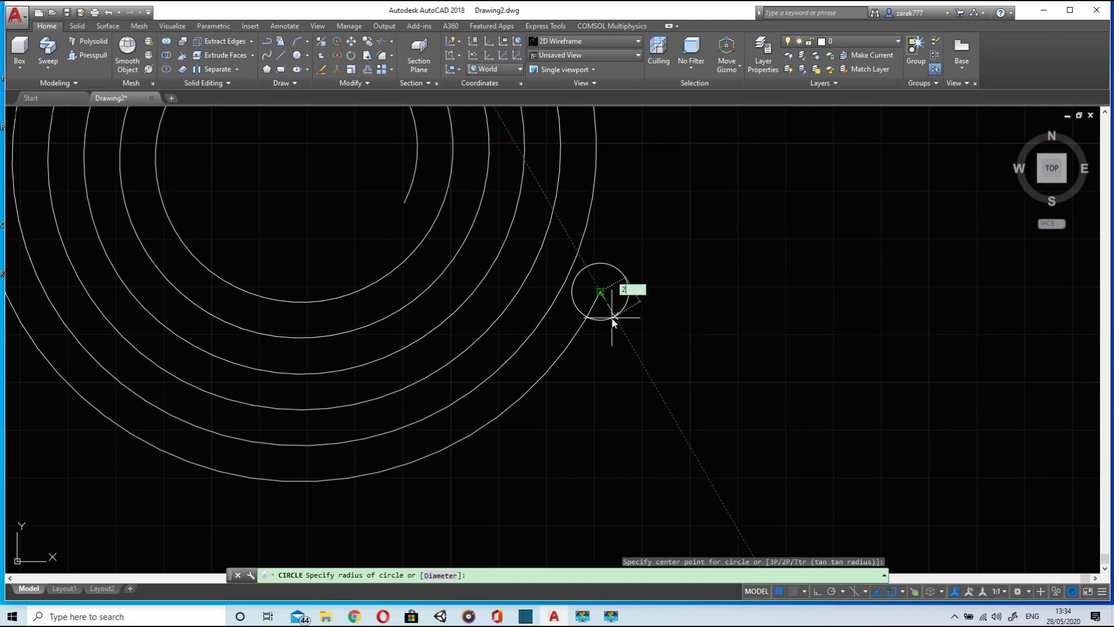
pyautogui.press('Return')
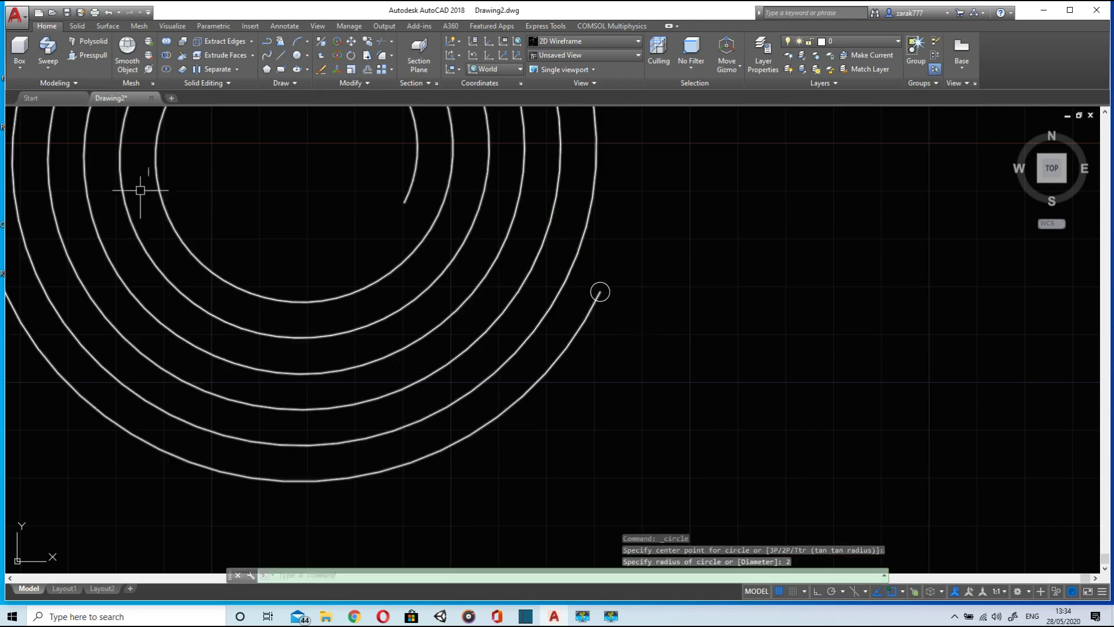
# Step: Sweep the small rectangle along the original spiral to make a solid coil with a rectangular cross-section
pyautogui.scroll(-3, 235, 284)
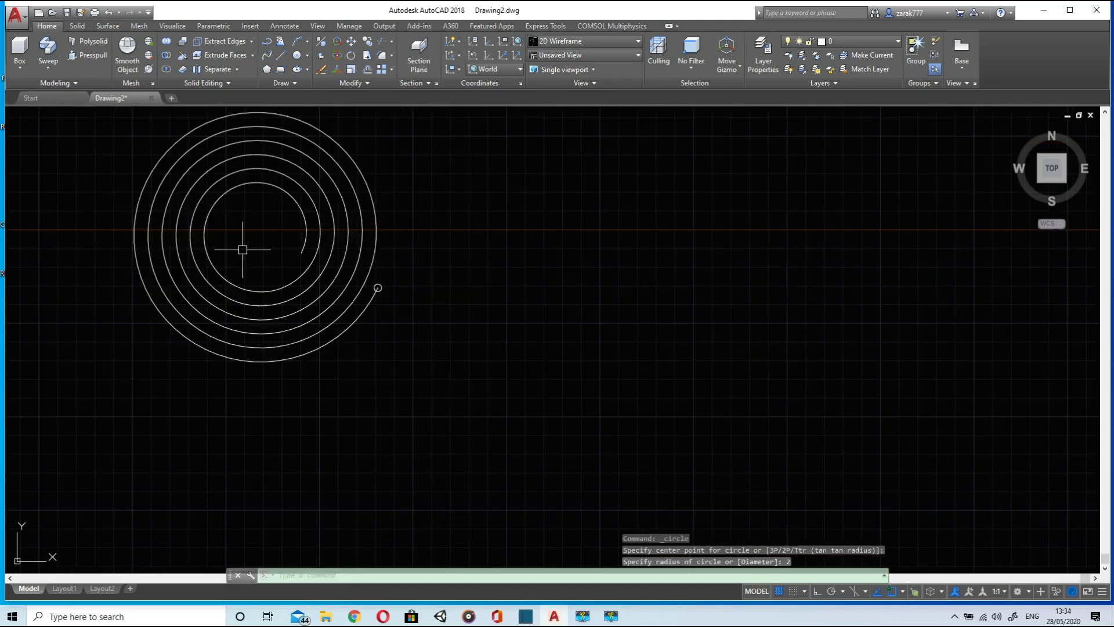
pyautogui.moveTo(253, 250); pyautogui.dragTo(540, 341, button='middle')
pyautogui.scroll(-2, 539, 342)
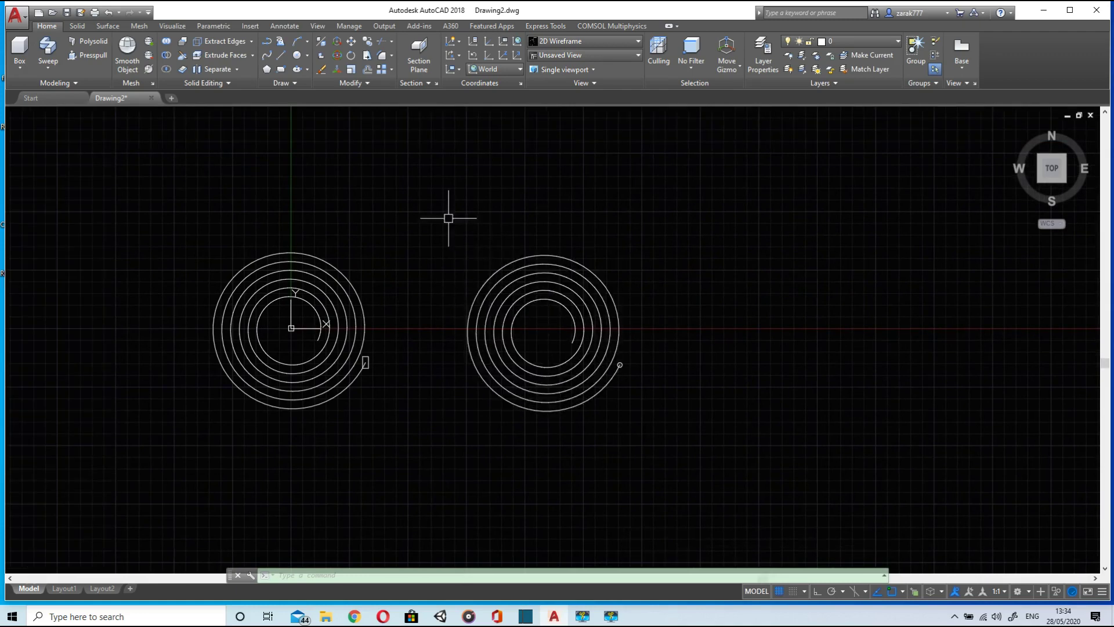
pyautogui.click(48, 67)
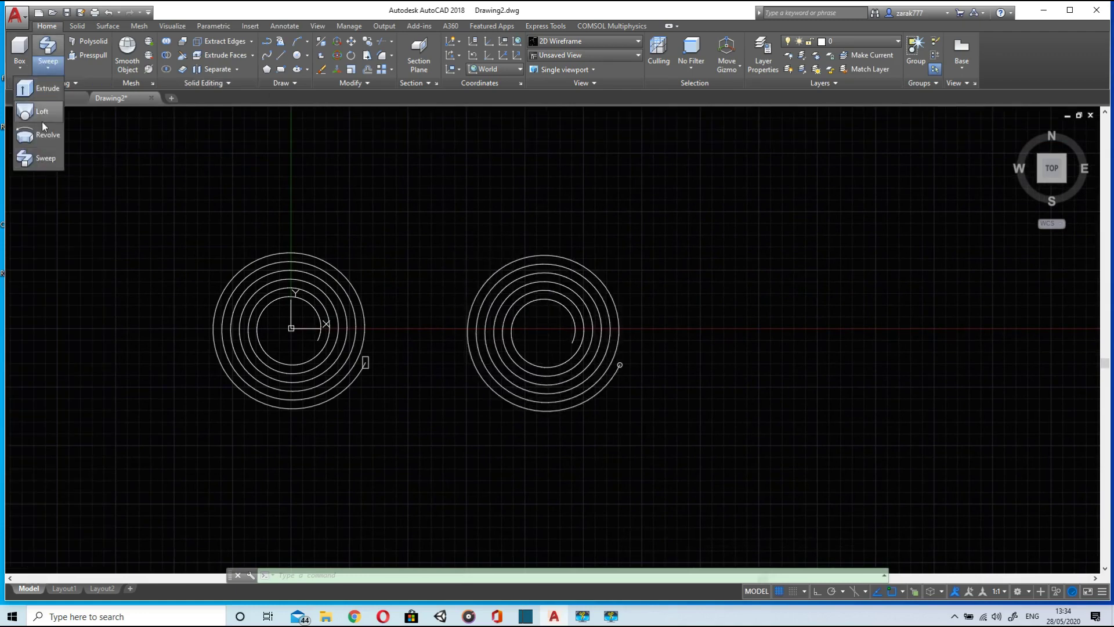
pyautogui.click(43, 158)
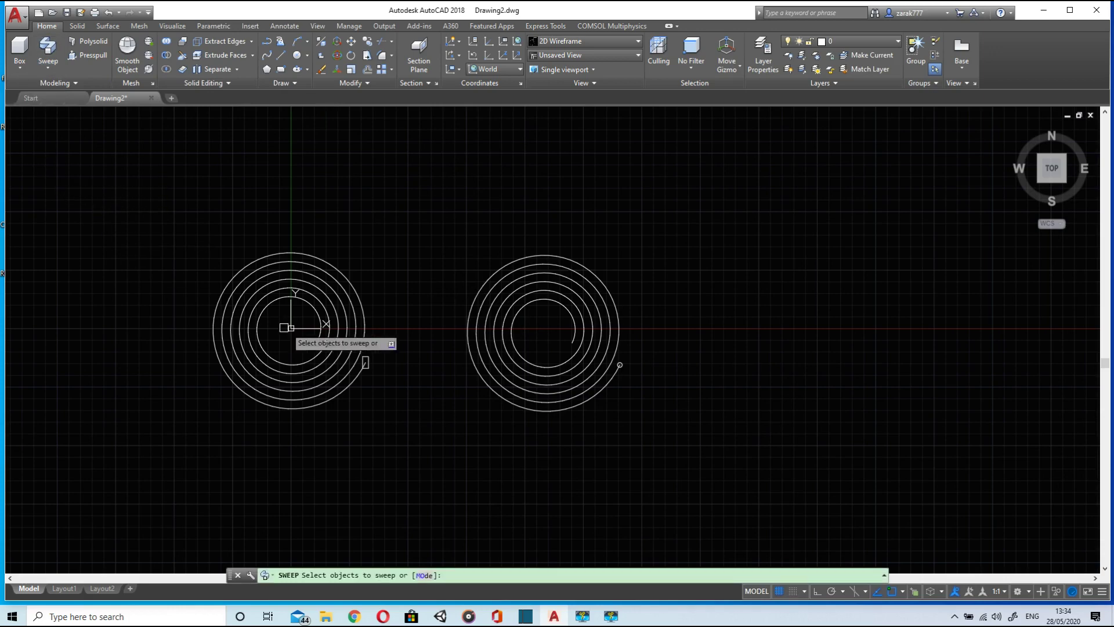
pyautogui.scroll(4, 339, 371)
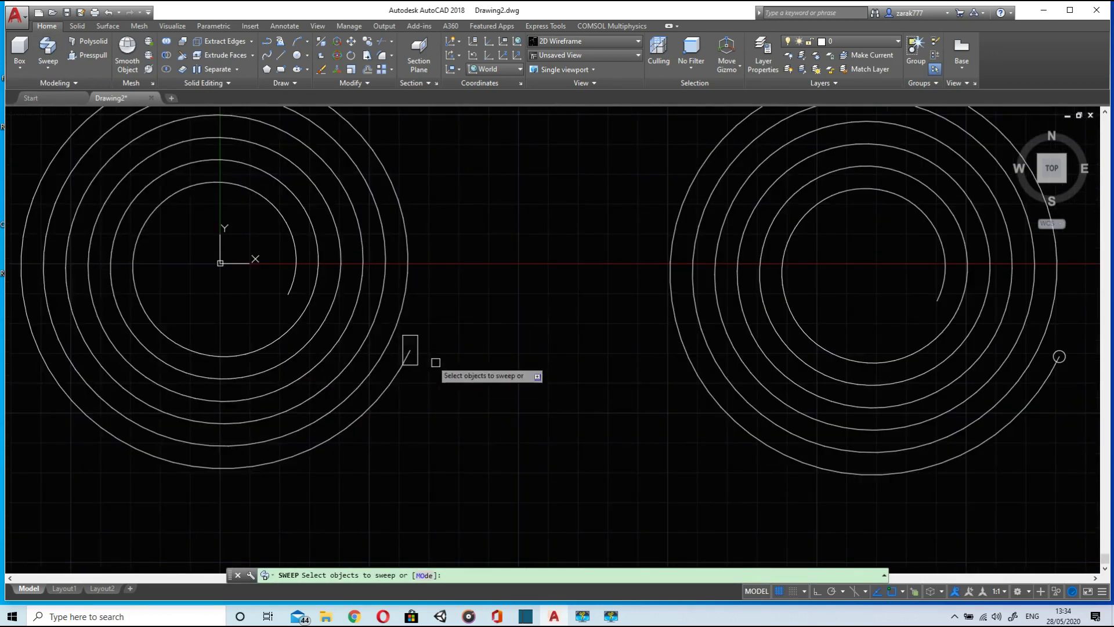
pyautogui.scroll(2, 417, 346)
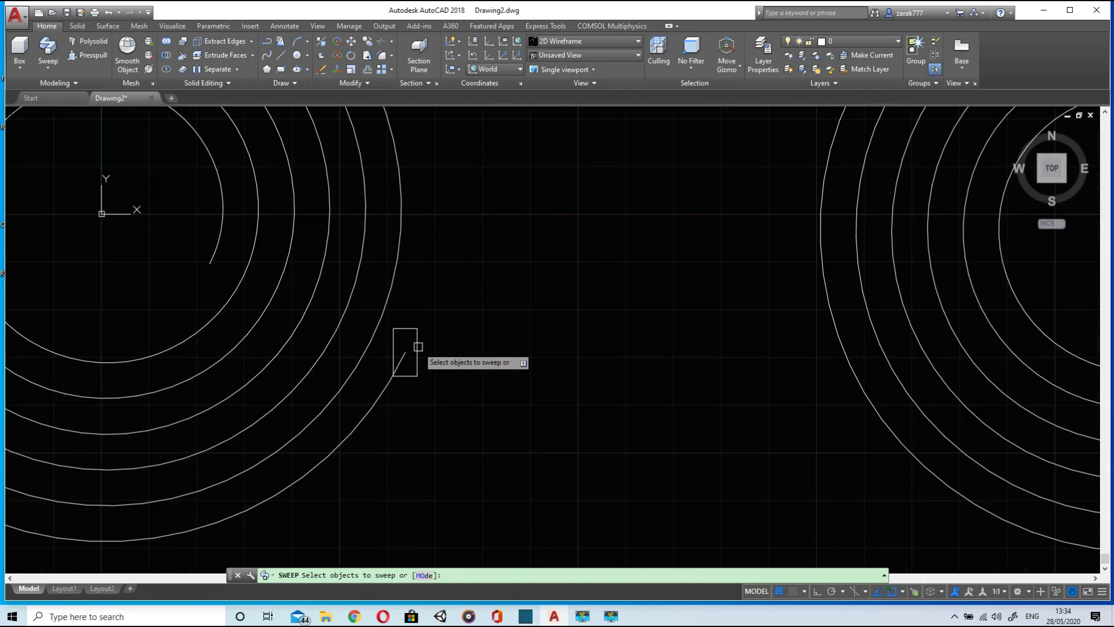
pyautogui.click(417, 346)
pyautogui.press('Return')
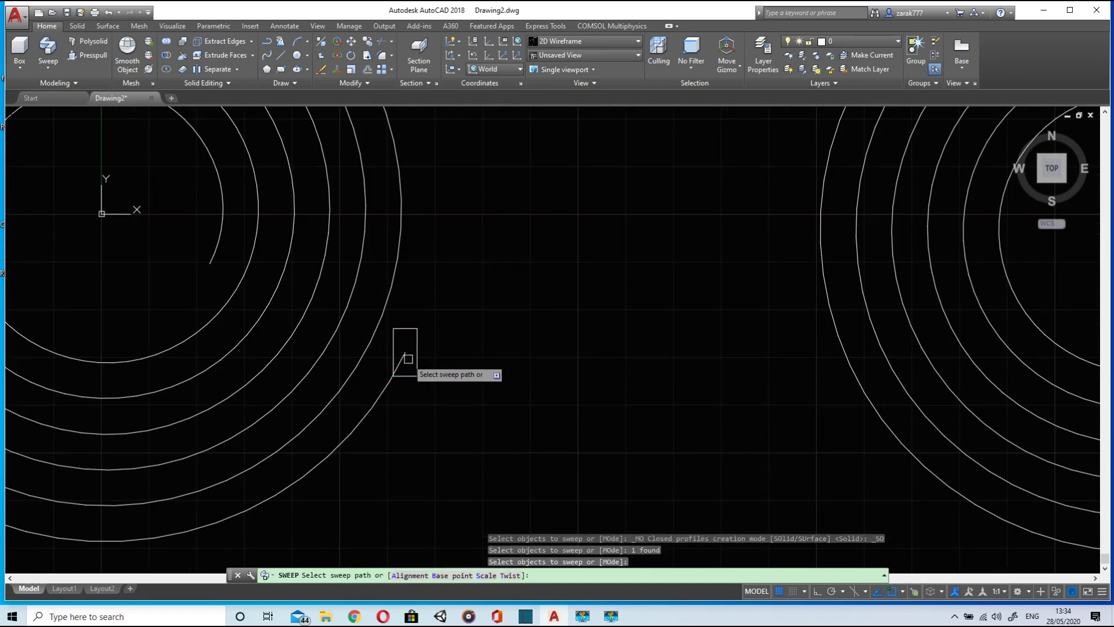
pyautogui.click(399, 363)
pyautogui.scroll(-7, 395, 362)
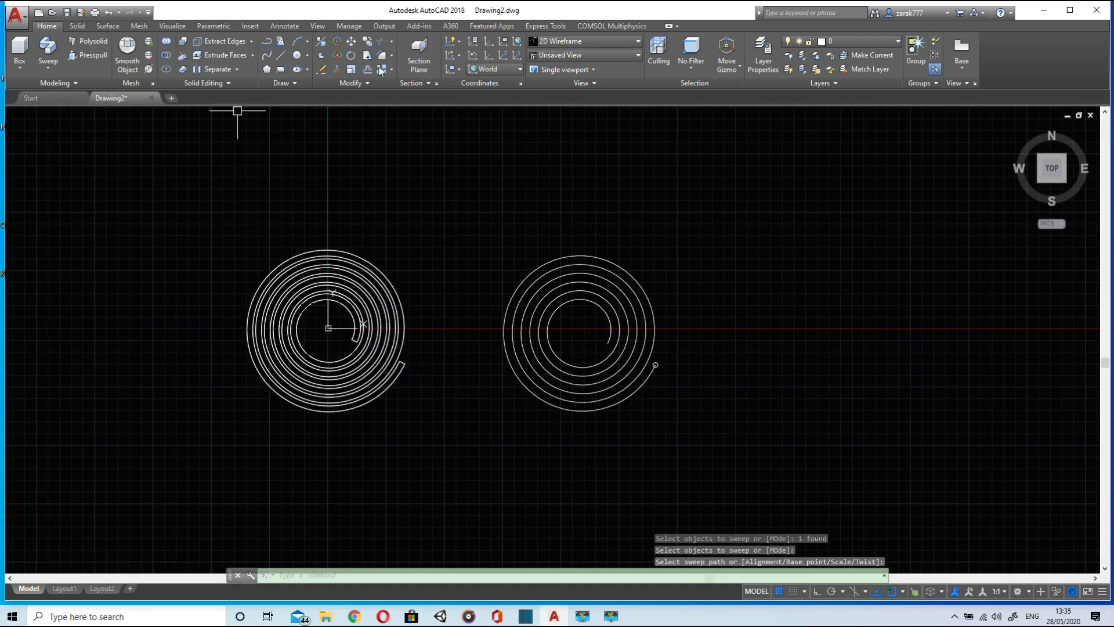
# Step: Sweep the radius 2 circle along the copied spiral to make a solid coil with a round cross-section
pyautogui.click(53, 68)
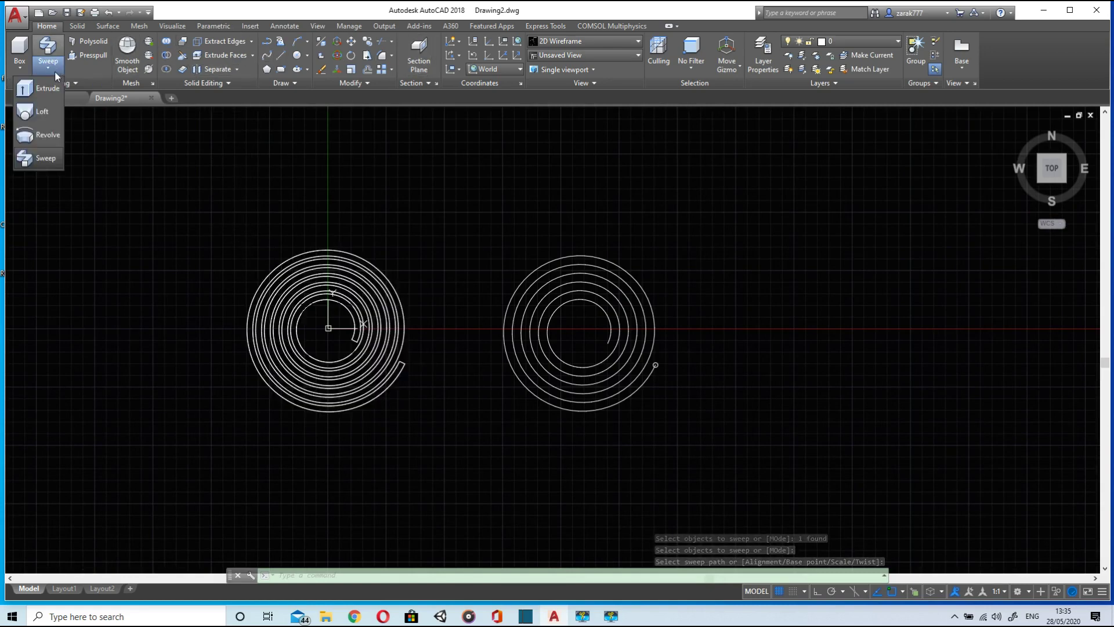
pyautogui.click(54, 153)
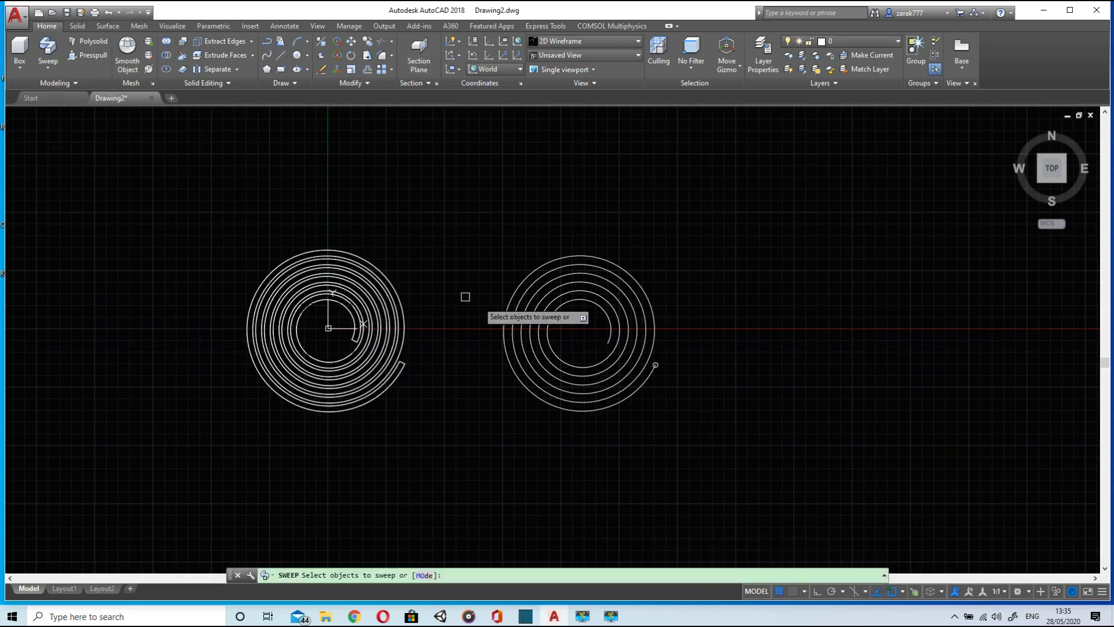
pyautogui.scroll(8, 669, 347)
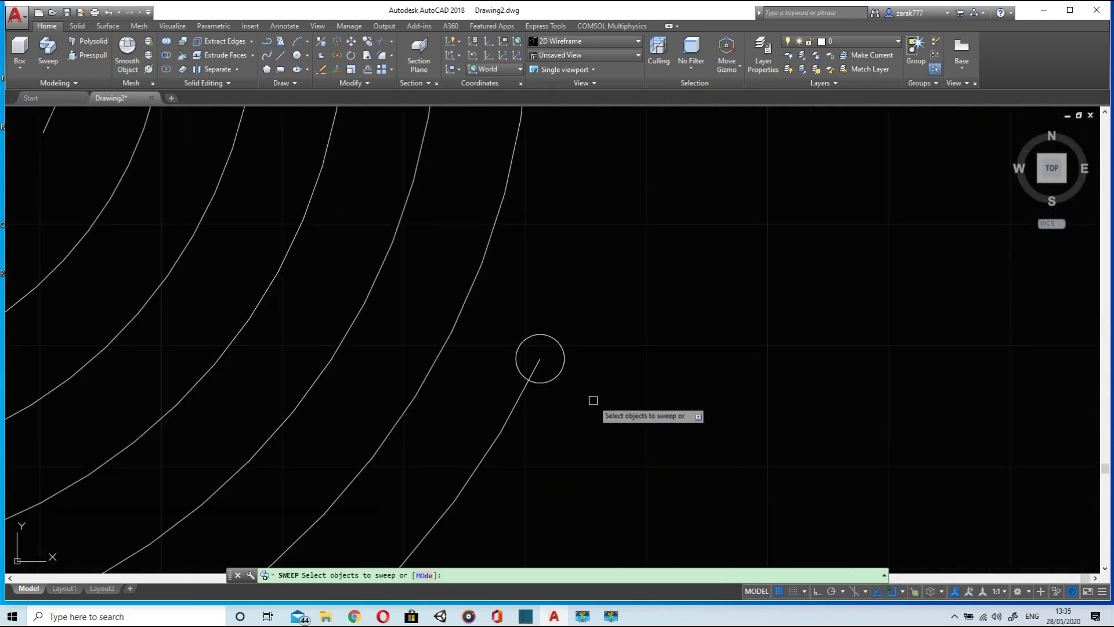
pyautogui.click(563, 348)
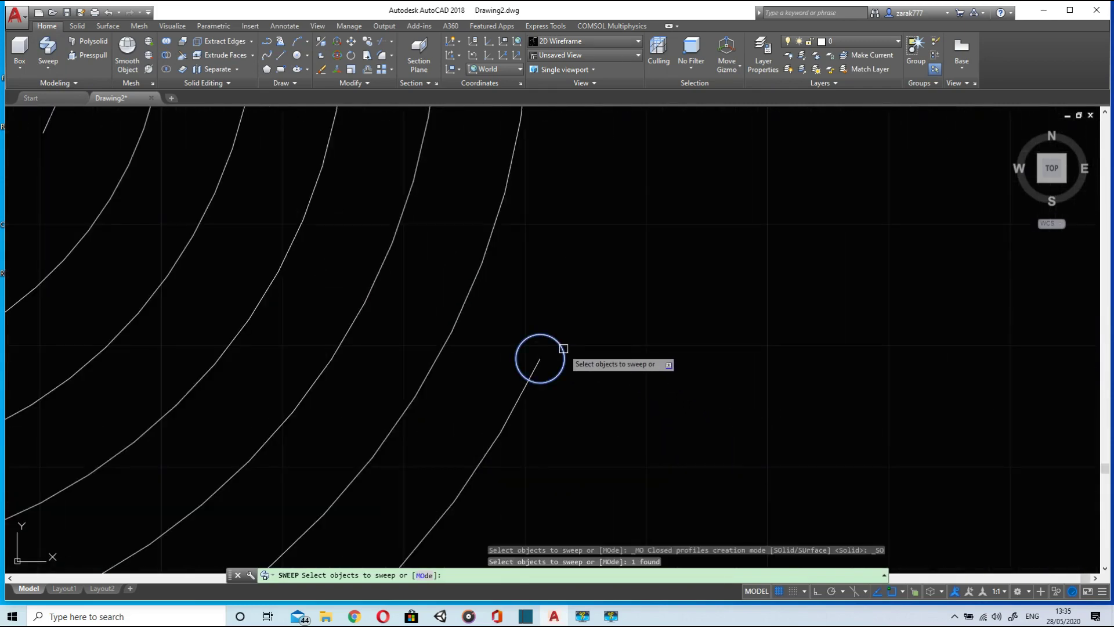
pyautogui.press('Return')
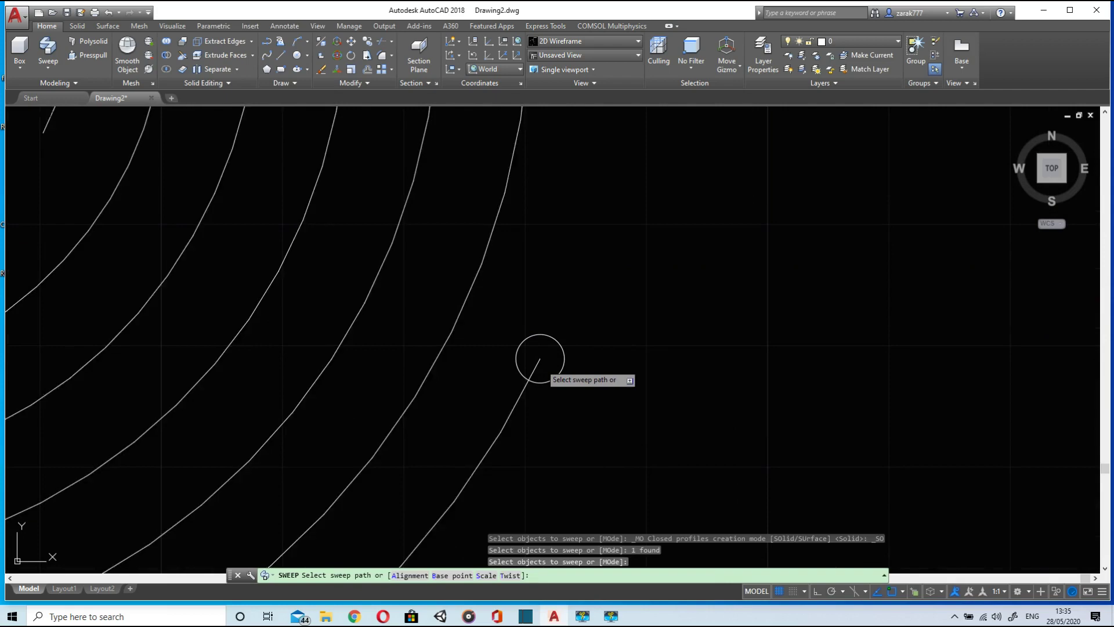
pyautogui.click(539, 364)
pyautogui.scroll(-4, 581, 376)
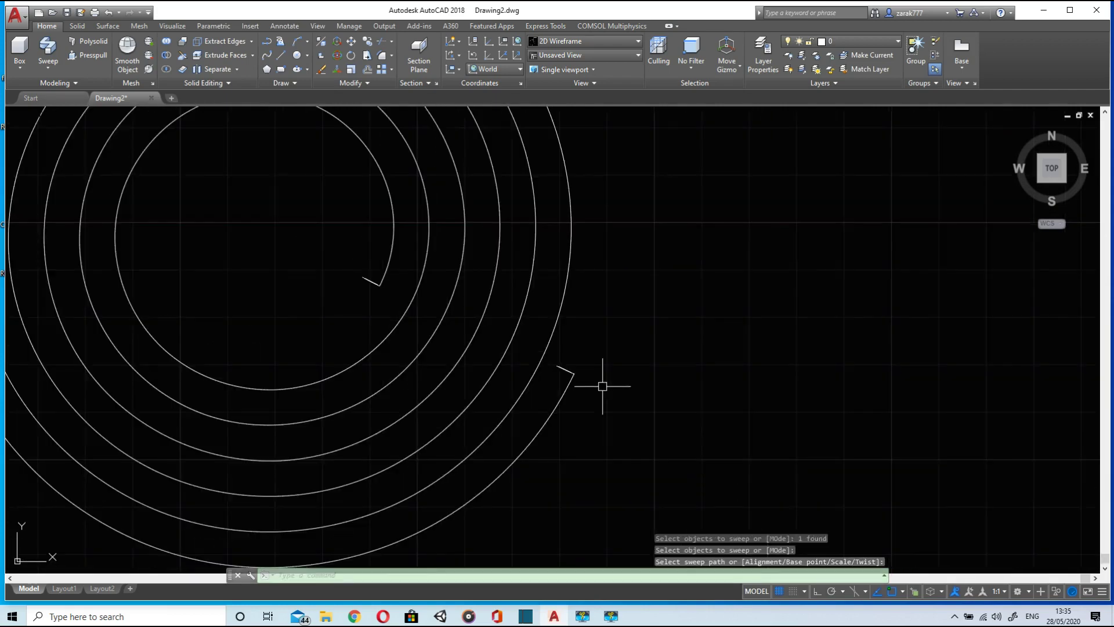
pyautogui.scroll(-2, 603, 386)
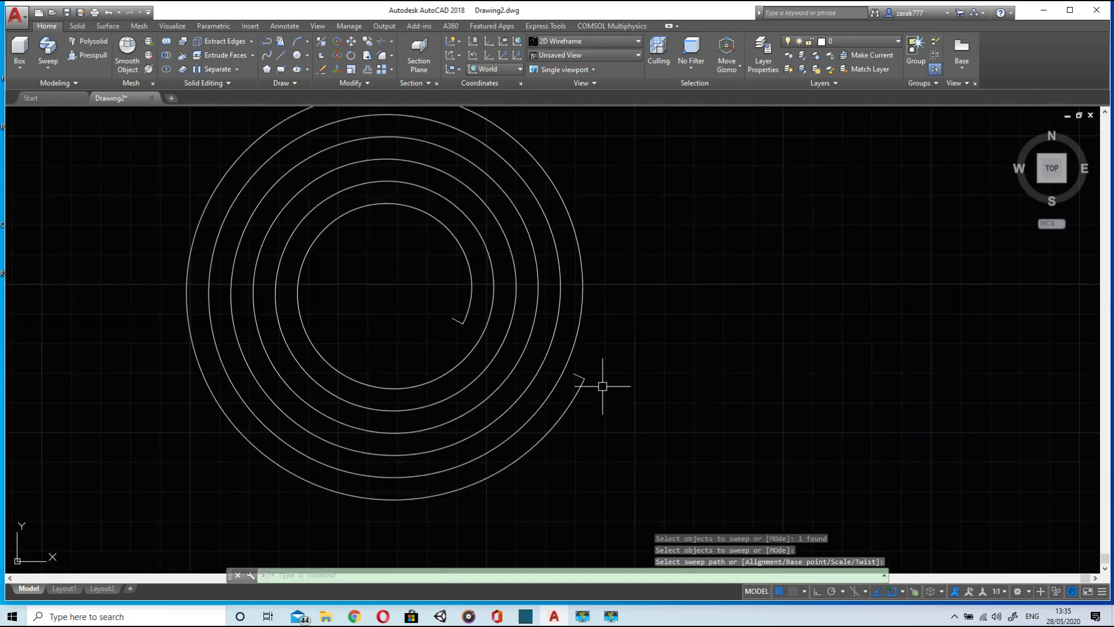
# Step: Set the visual style to Realistic so both coils are displayed as shaded solids
pyautogui.click(598, 42)
pyautogui.click(608, 67)
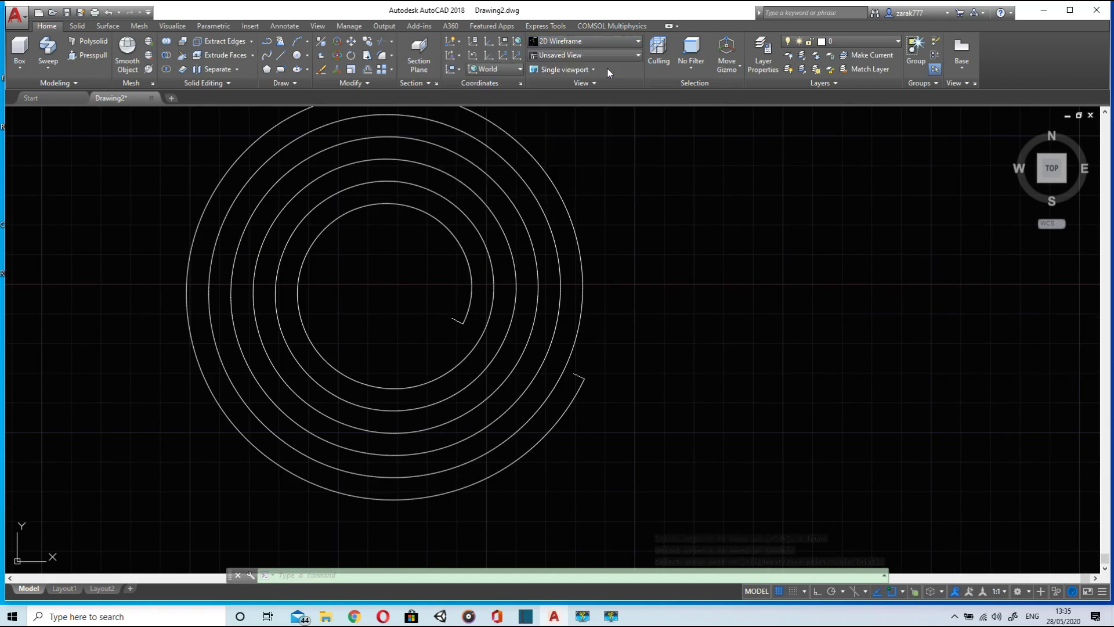
pyautogui.scroll(-5, 728, 261)
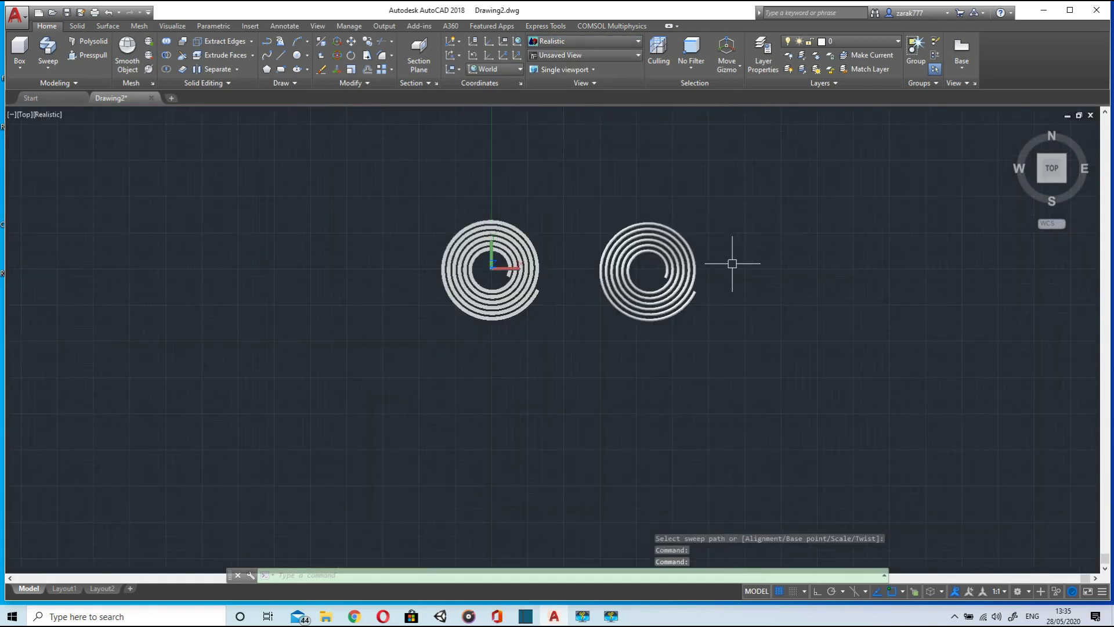
pyautogui.scroll(3, 728, 261)
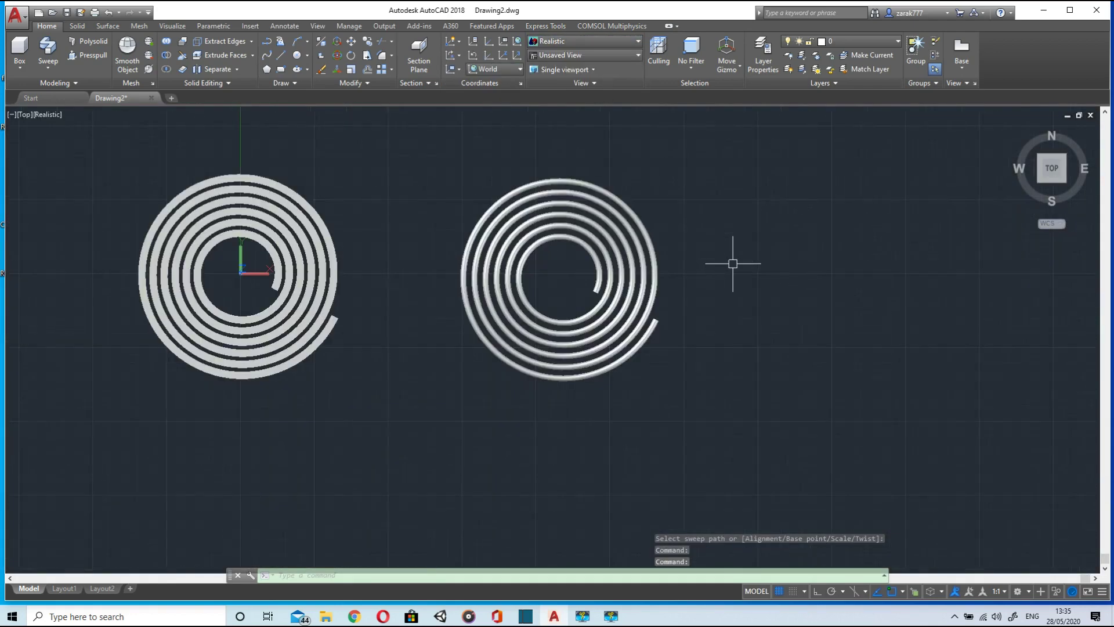
# Step: Examine both swept coils from the SW isometric direction and from a custom angle, including their end faces
pyautogui.click(1039, 183)
pyautogui.scroll(3, 550, 470)
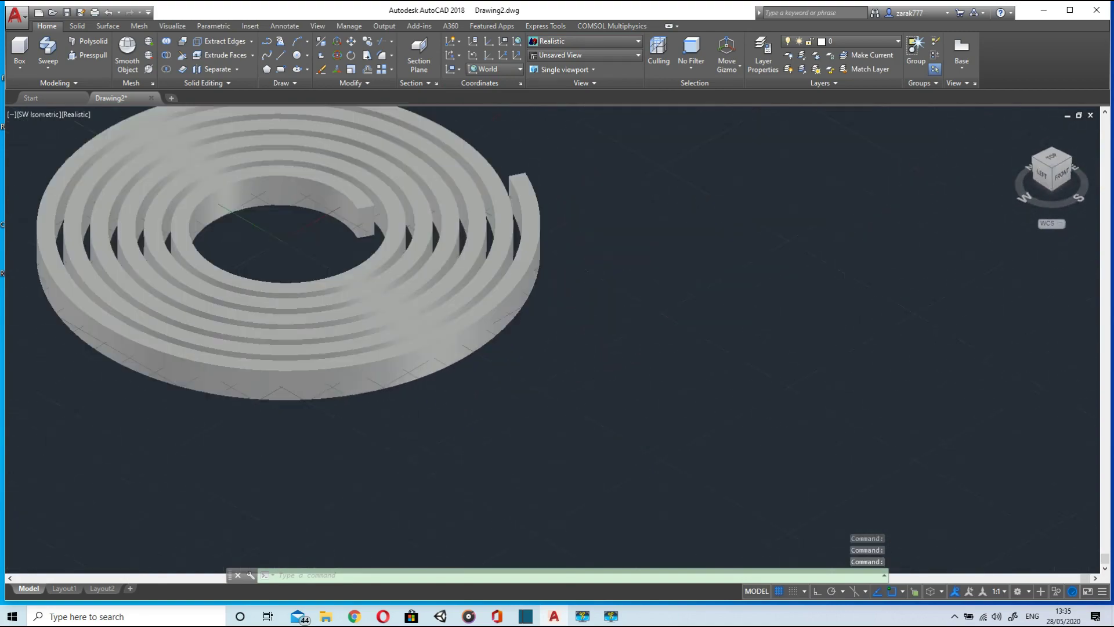
pyautogui.scroll(-3, 650, 343)
pyautogui.moveTo(773, 266); pyautogui.dragTo(607, 385, button='middle')
pyautogui.scroll(5, 624, 313)
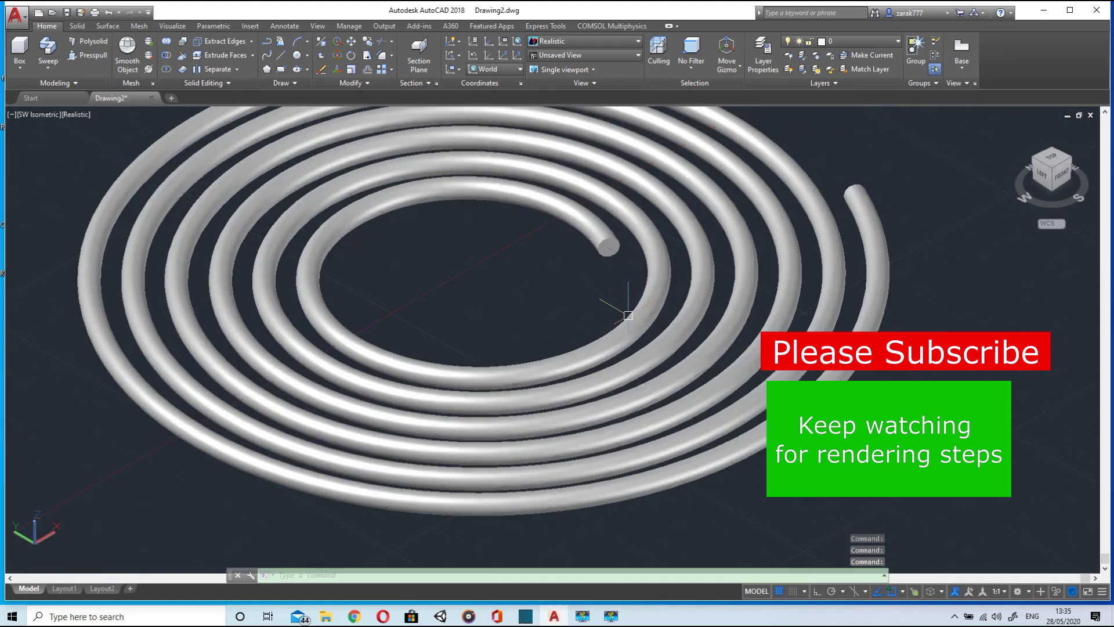
pyautogui.scroll(-2, 628, 319)
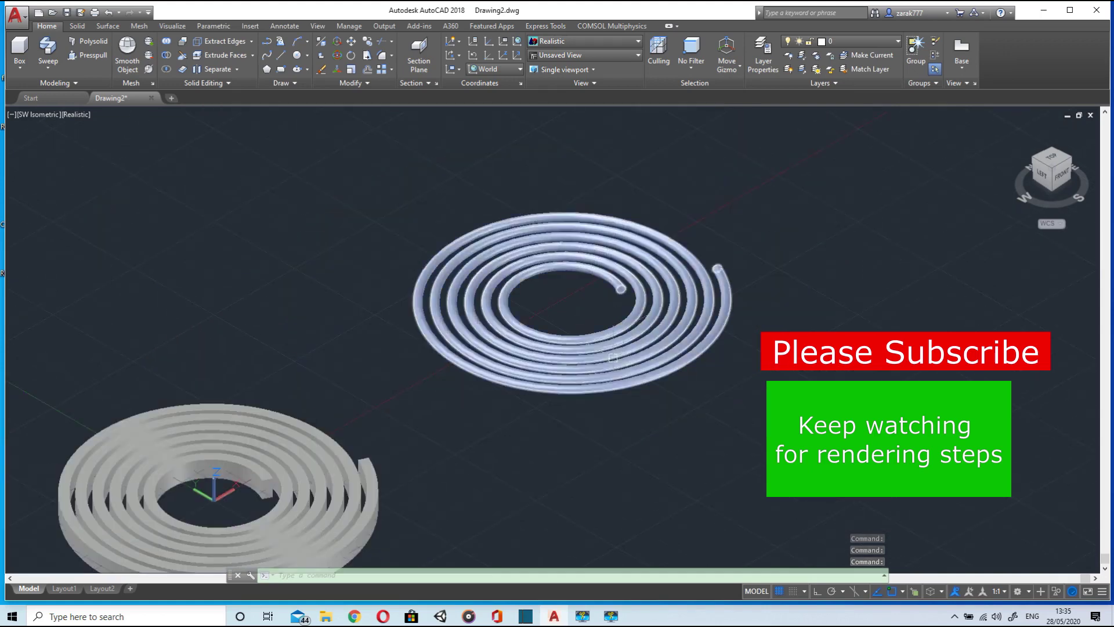
pyautogui.scroll(-2, 609, 360)
pyautogui.moveTo(599, 416); pyautogui.dragTo(600, 335, button='middle')
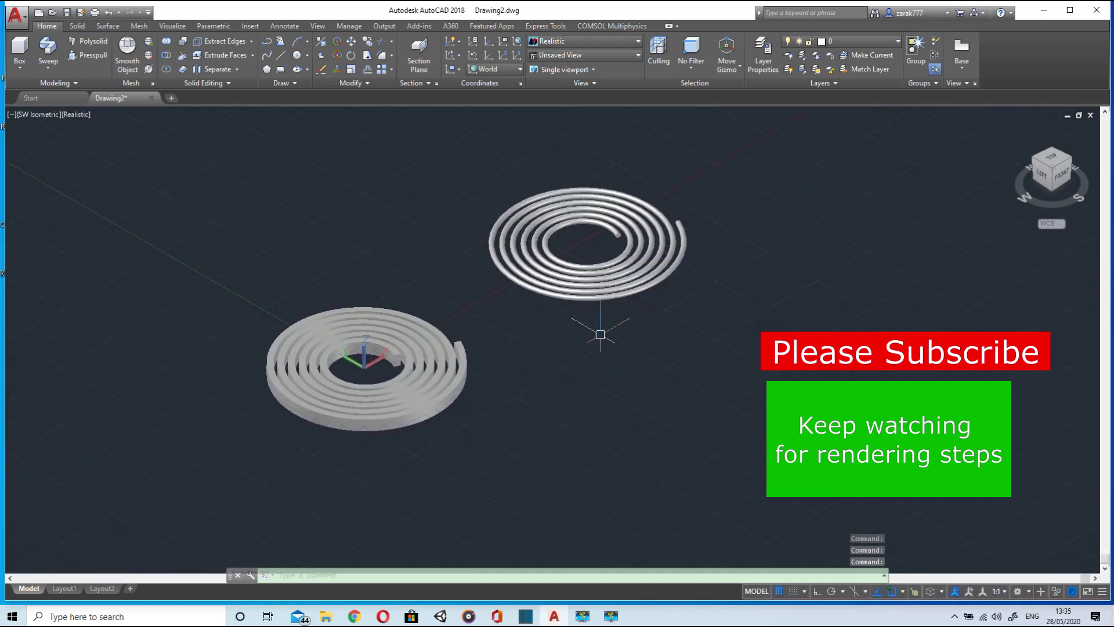
pyautogui.keyDown('shift'); pyautogui.moveTo(664, 417); pyautogui.dragTo(630, 446, button='middle'); pyautogui.keyUp('shift')
pyautogui.scroll(3, 470, 447)
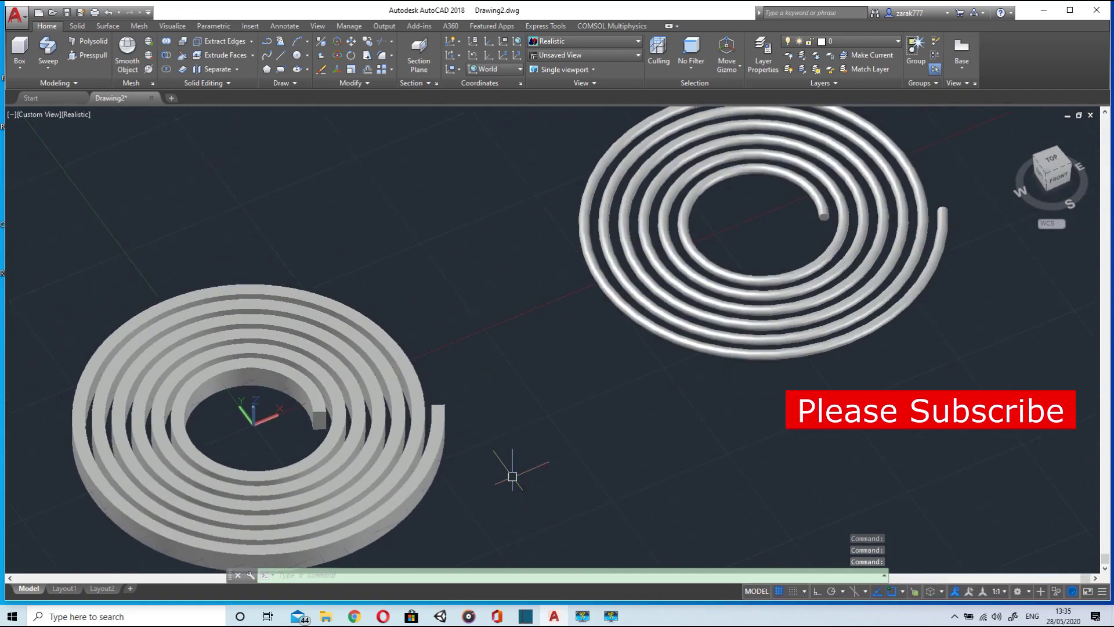
pyautogui.scroll(-3, 441, 360)
pyautogui.scroll(1, 378, 259)
# Step: In the top view, draw a large freehand rectangle enclosing both coils with a generous margin
pyautogui.click(1051, 162)
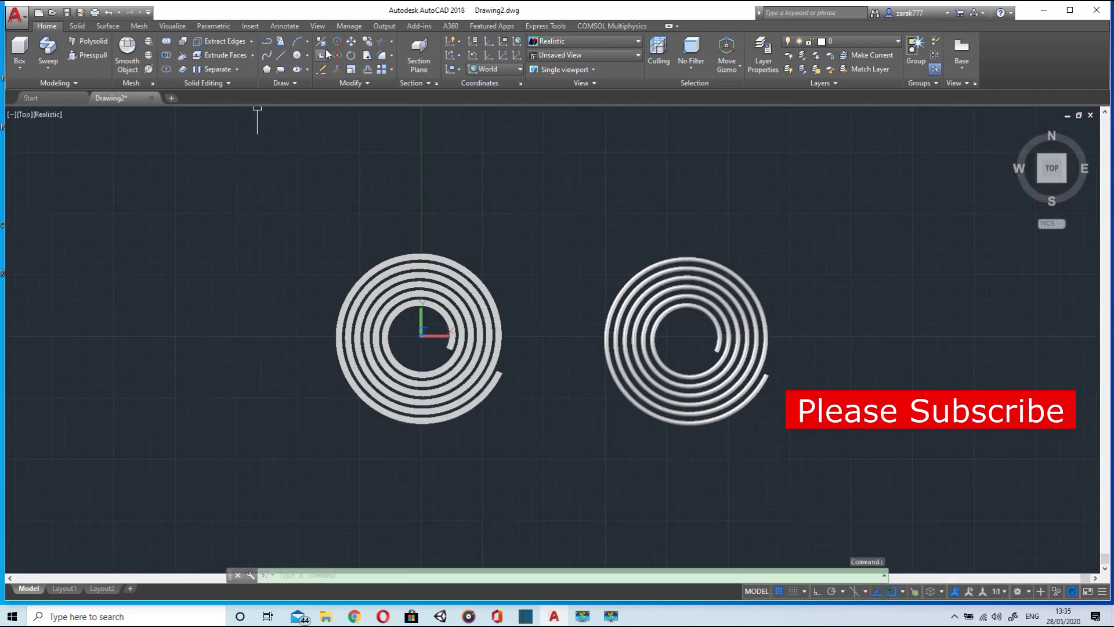
pyautogui.click(281, 69)
pyautogui.click(266, 120)
pyautogui.click(742, 462)
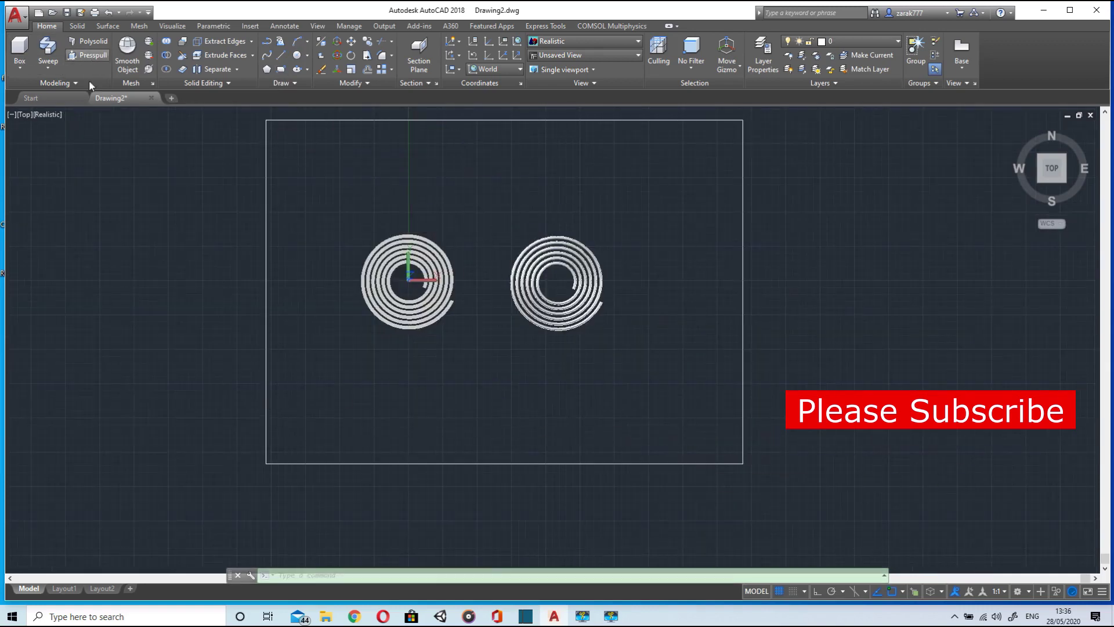
pyautogui.click(88, 55)
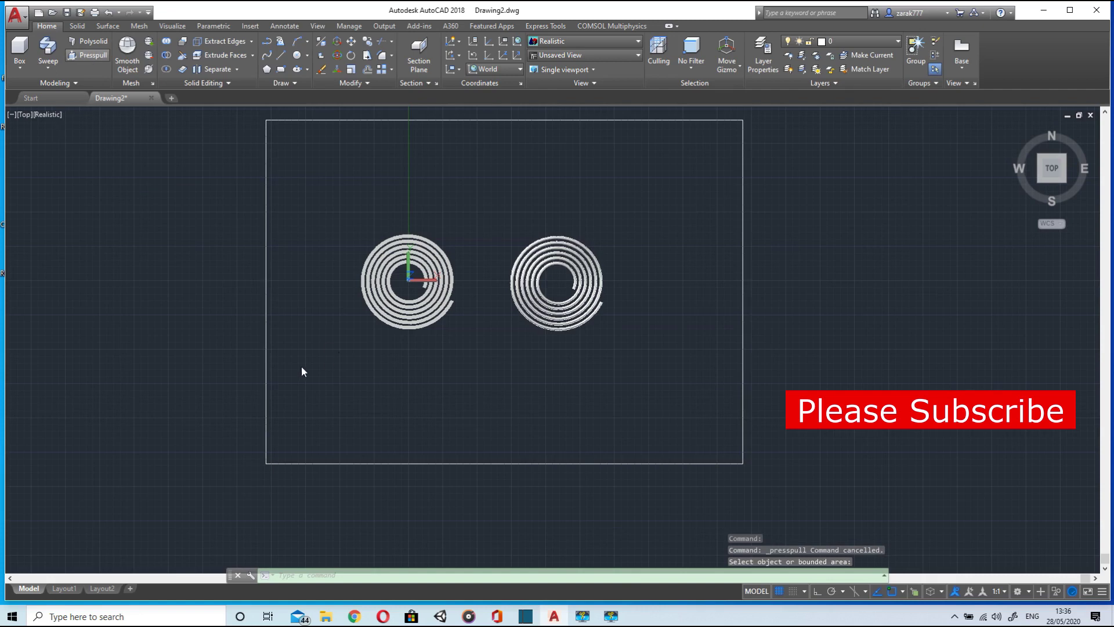
pyautogui.scroll(-2, 64, 109)
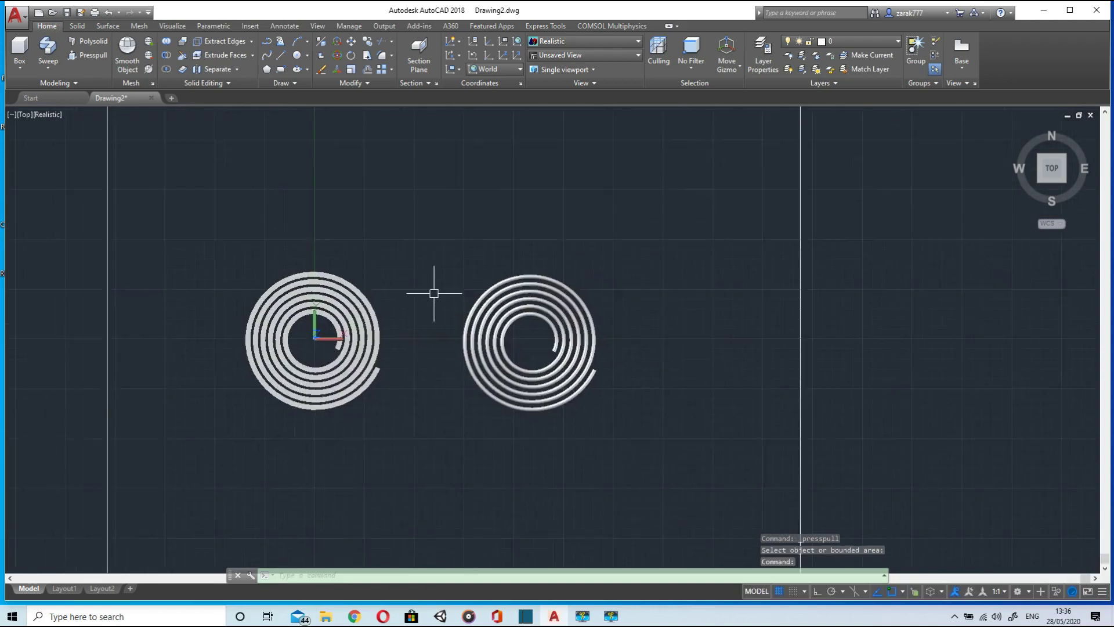
pyautogui.scroll(-3, 436, 291)
# Step: Extrude the large rectangle into a thin slab, setting its height by eye in the SW isometric view
pyautogui.click(48, 68)
pyautogui.click(35, 87)
pyautogui.click(284, 174)
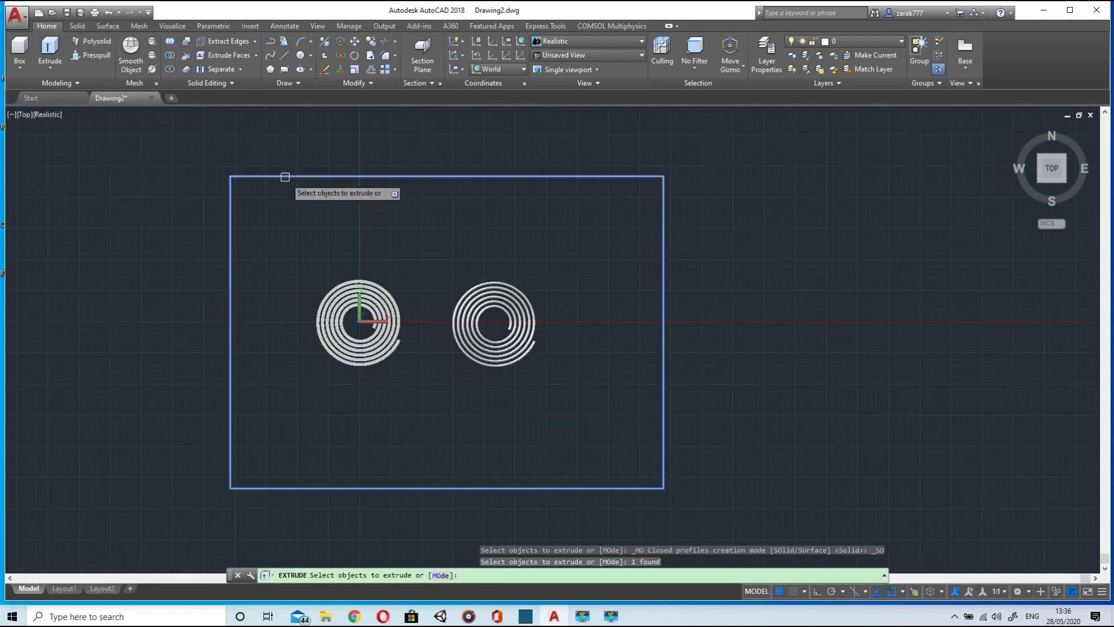
pyautogui.press('Return')
pyautogui.click(1039, 181)
pyautogui.scroll(-6, 743, 231)
pyautogui.click(680, 273)
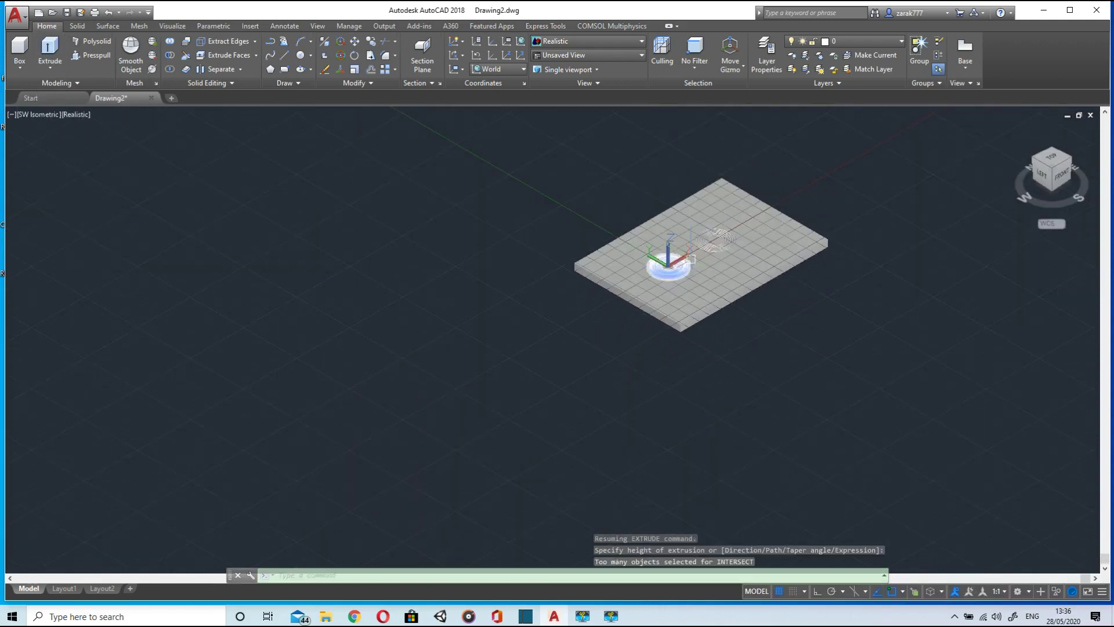
# Step: Move the slab straight down along Z from its front top corner with Ortho on, so it lies beneath the coils
pyautogui.scroll(5, 801, 282)
pyautogui.keyDown('shift'); pyautogui.moveTo(793, 281); pyautogui.dragTo(484, 172); pyautogui.keyUp('shift')
pyautogui.keyDown('shift'); pyautogui.moveTo(485, 172); pyautogui.dragTo(452, 201, button='middle'); pyautogui.keyUp('shift')
pyautogui.click(355, 42)
pyautogui.click(425, 296)
pyautogui.press('Return')
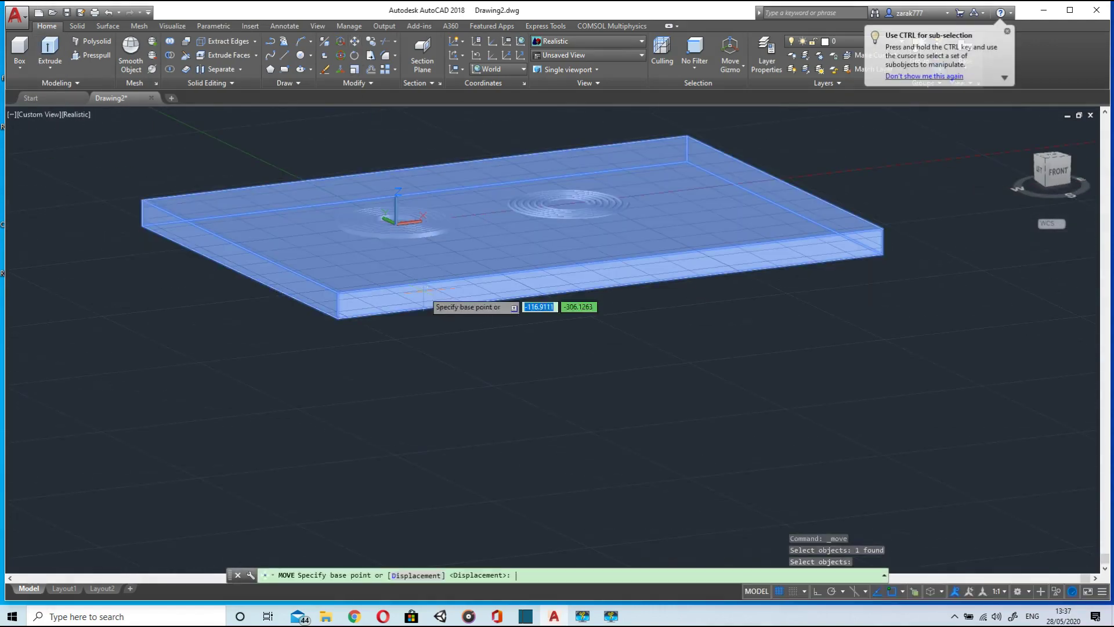
pyautogui.click(338, 290)
pyautogui.press('F8')
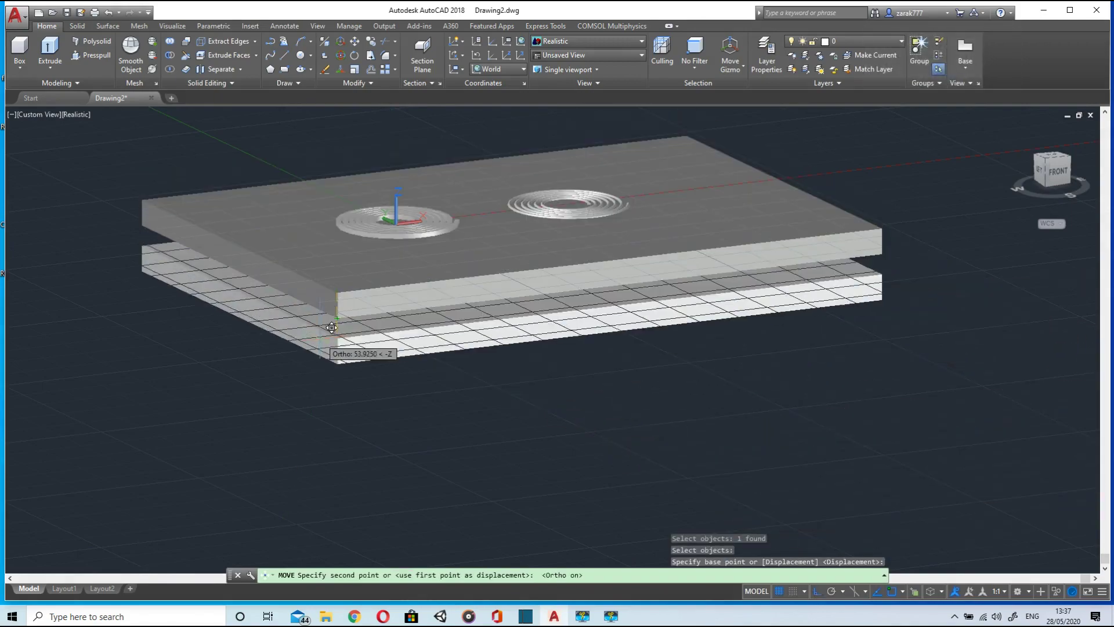
pyautogui.click(322, 319)
# Step: Turn off the grid display around the slab and the coils
pyautogui.keyDown('shift'); pyautogui.moveTo(631, 415); pyautogui.dragTo(609, 464, button='middle'); pyautogui.keyUp('shift')
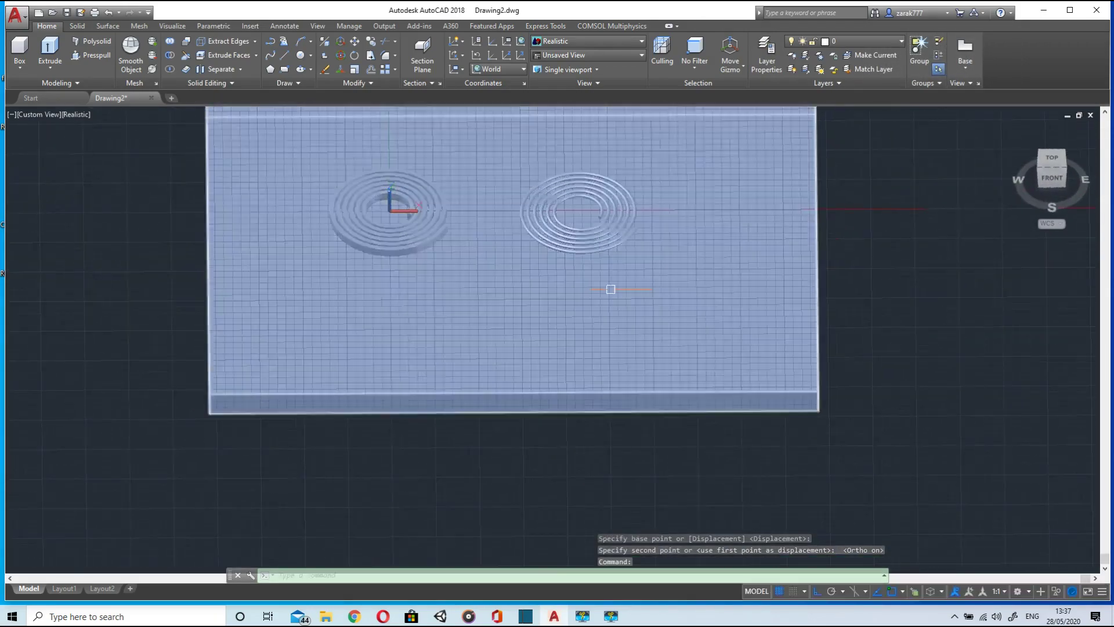
pyautogui.moveTo(587, 250); pyautogui.dragTo(580, 329, button='middle')
pyautogui.scroll(1, 581, 330)
pyautogui.press('F7')
# Step: Turn on edge display for the shaded solids and open the Materials Browser
pyautogui.click(172, 26)
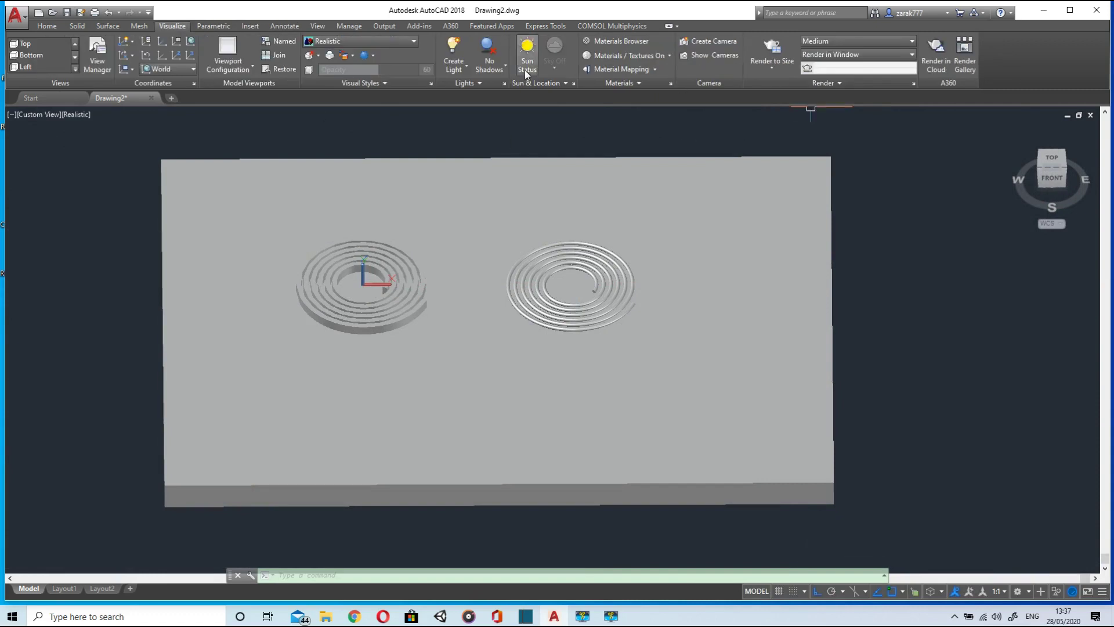
pyautogui.click(331, 56)
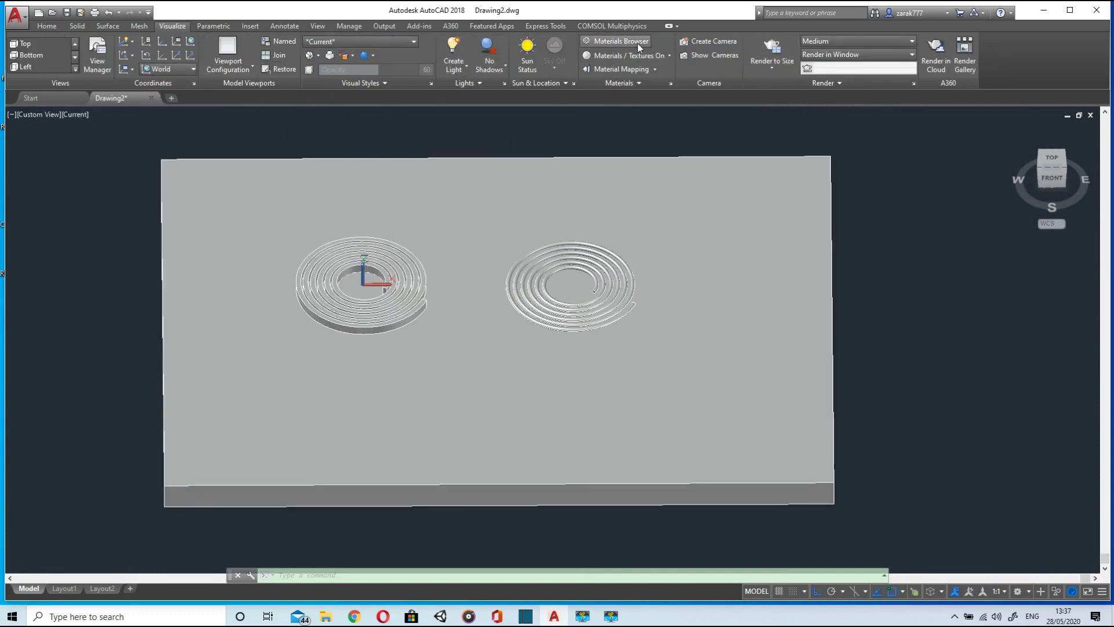
pyautogui.click(618, 42)
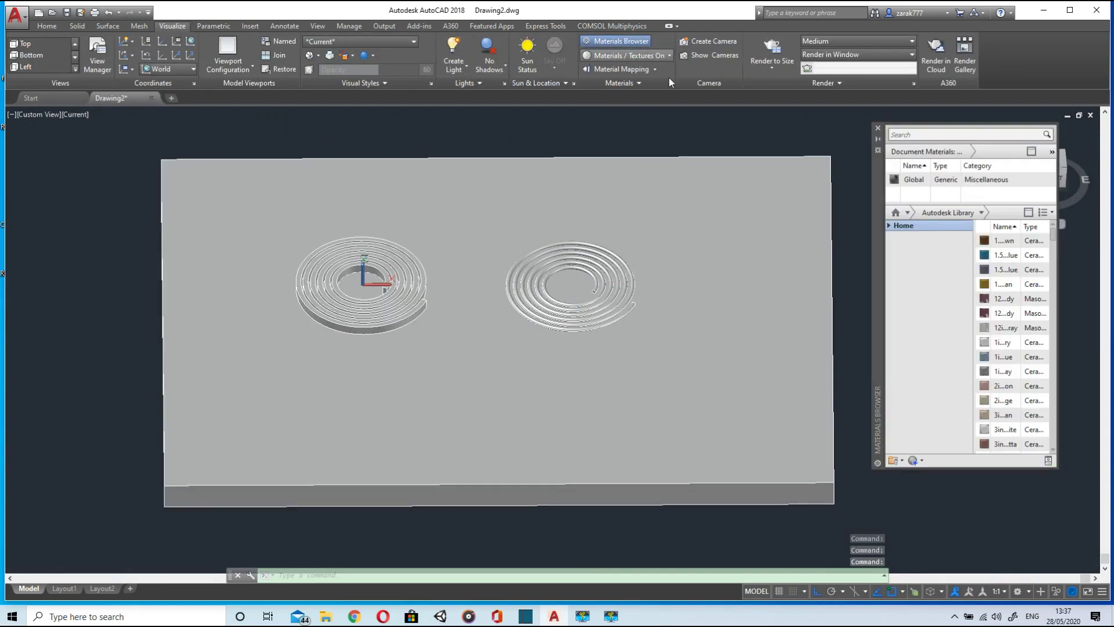
# Step: Create a metal material of type Copper with a Polished finish and apply it to both spiral coils
pyautogui.click(915, 460)
pyautogui.click(927, 523)
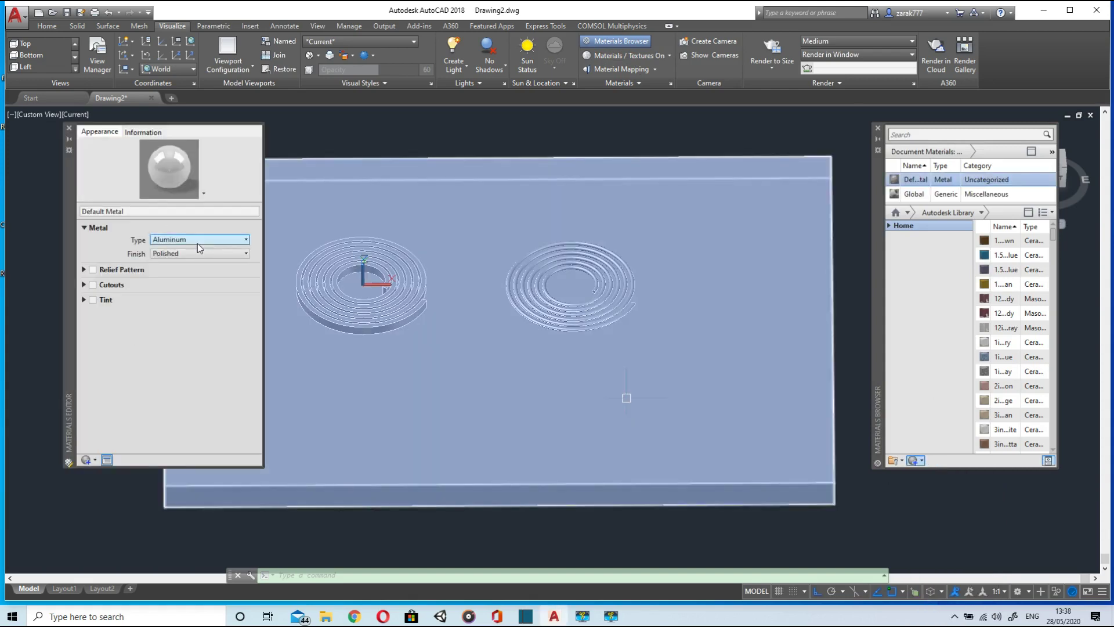
pyautogui.click(199, 240)
pyautogui.click(221, 252)
pyautogui.moveTo(898, 182); pyautogui.dragTo(630, 307)
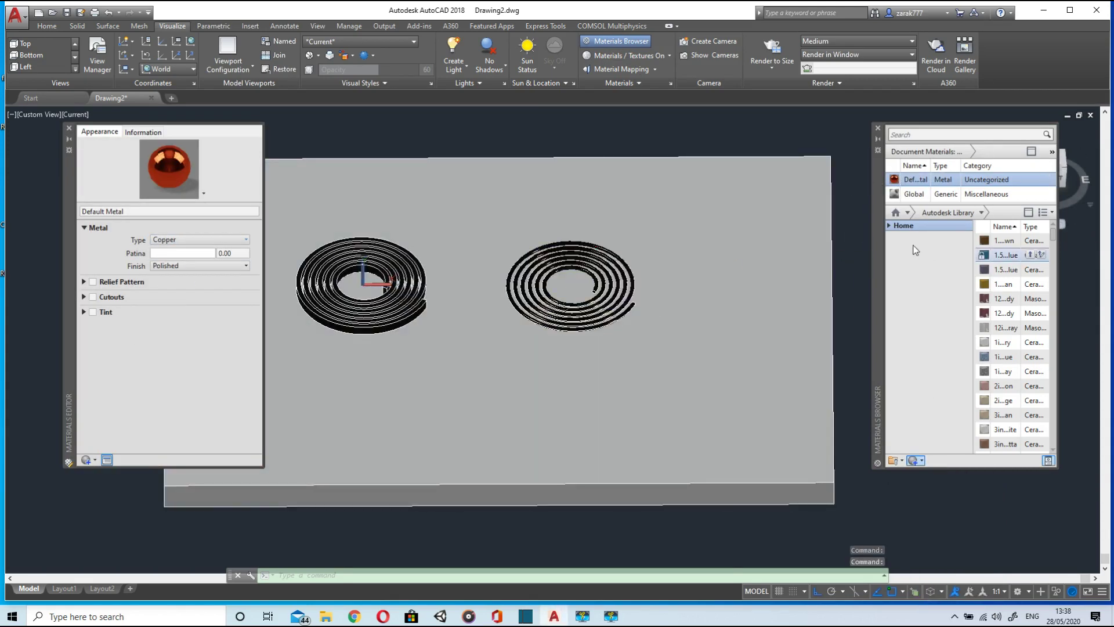
# Step: Create a default plastic material, apply it to the base slab, and close the material's editor
pyautogui.click(913, 460)
pyautogui.click(928, 556)
pyautogui.moveTo(902, 193); pyautogui.dragTo(760, 314)
pyautogui.click(69, 127)
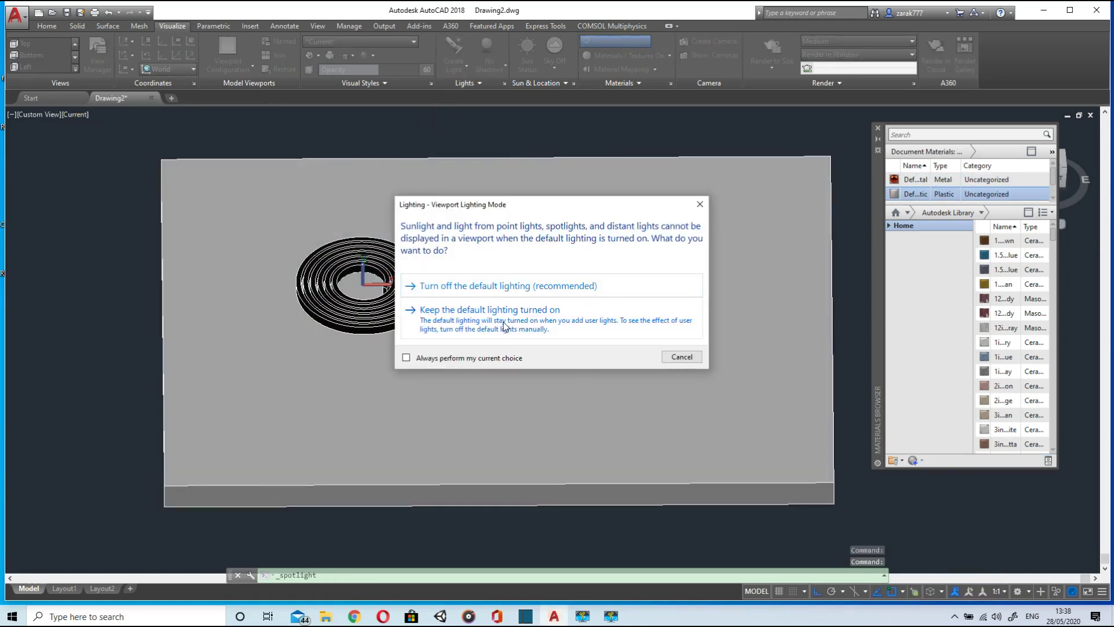
# Step: Add a spotlight high above the slab in the Front view, keeping default lighting on and aiming it with Ortho off at the gap between the coils
pyautogui.click(503, 323)
pyautogui.scroll(-3, 640, 297)
pyautogui.moveTo(640, 297); pyautogui.dragTo(579, 396, button='middle')
pyautogui.scroll(1, 580, 396)
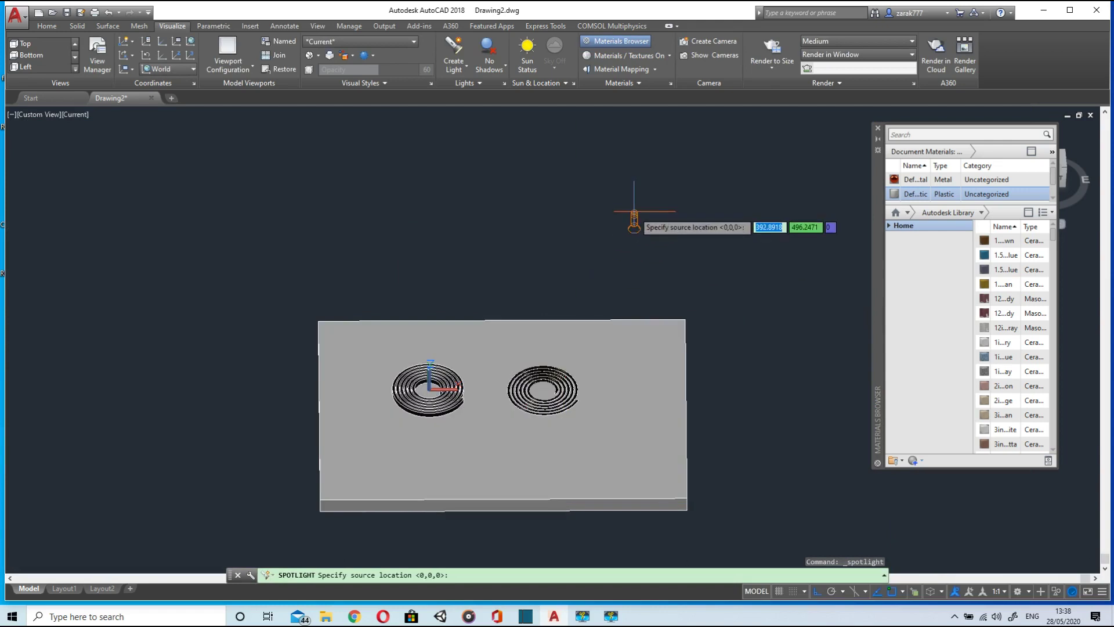
pyautogui.click(878, 128)
pyautogui.click(1053, 163)
pyautogui.click(1051, 190)
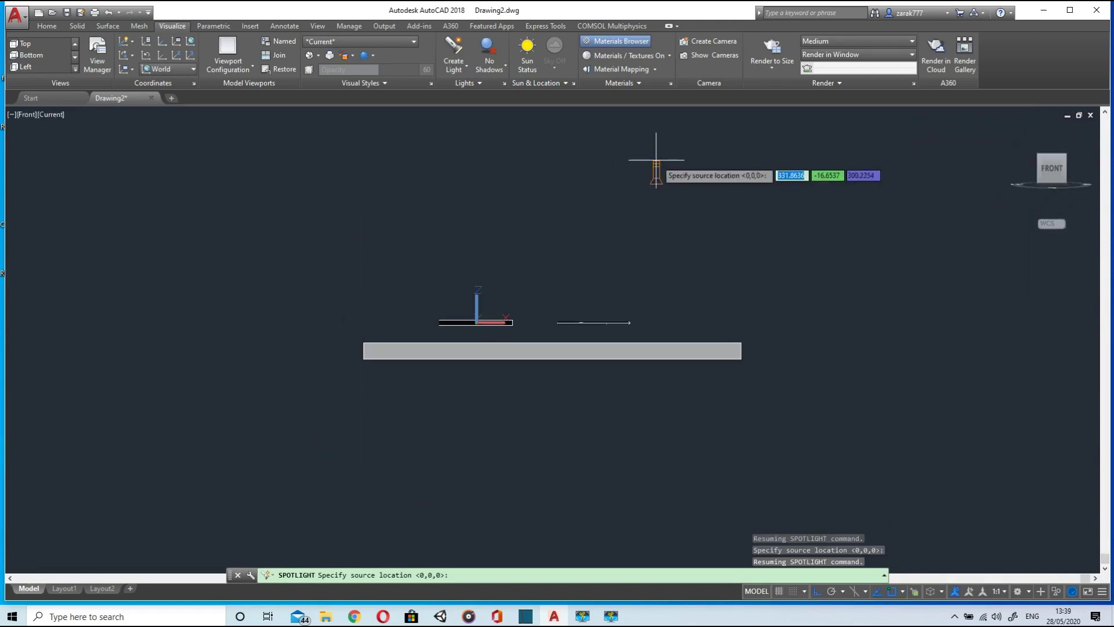
pyautogui.click(637, 125)
pyautogui.press('F8')
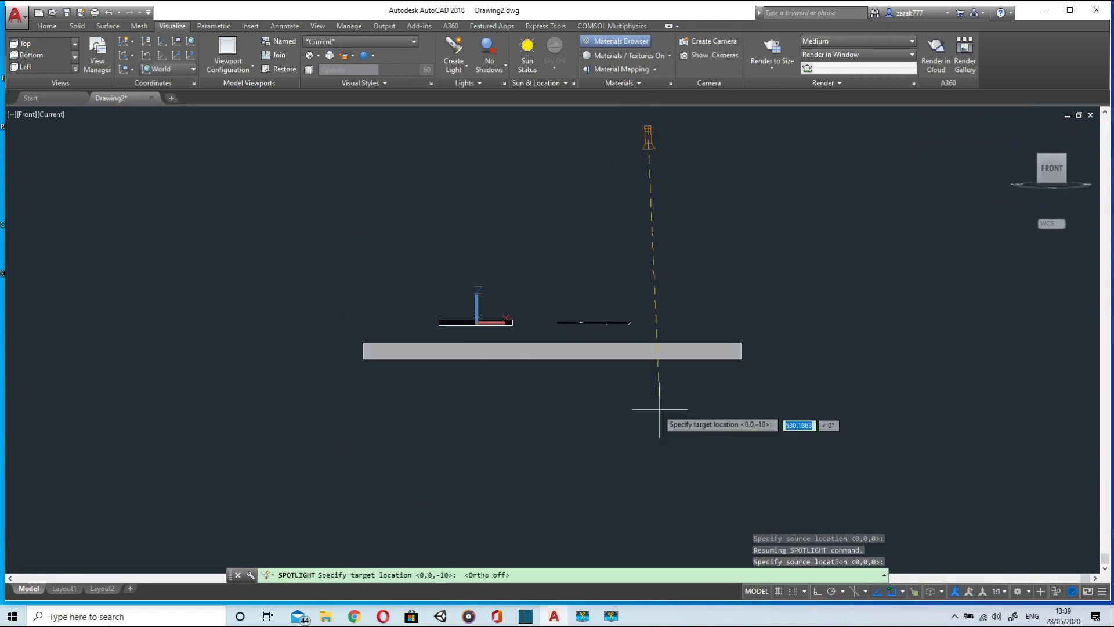
pyautogui.click(527, 322)
pyautogui.press('Return')
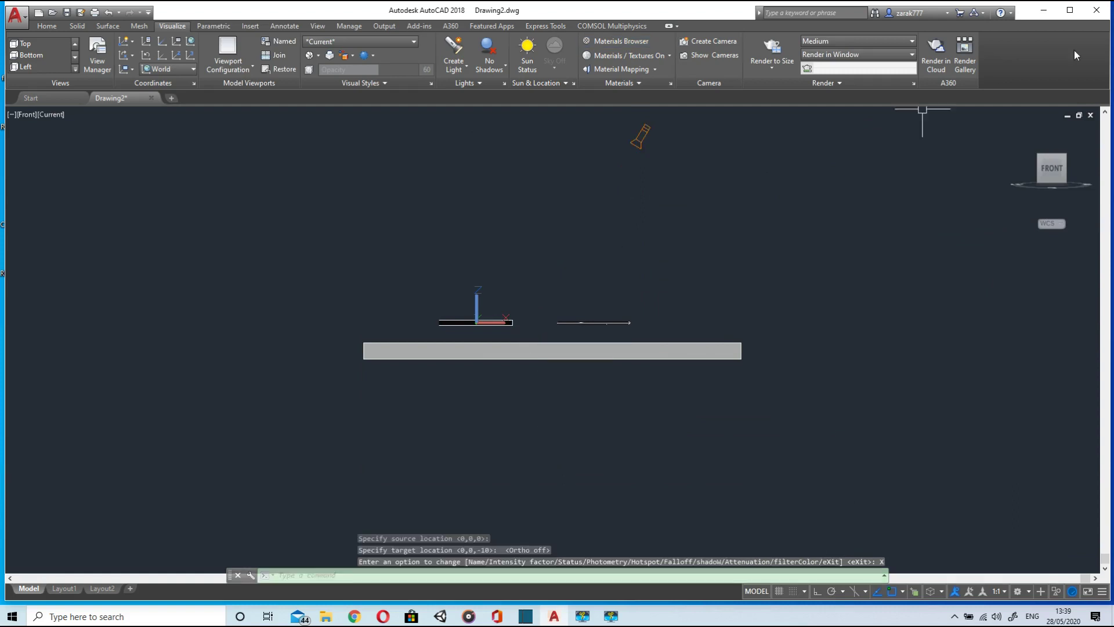
# Step: Test-render the scene from the SW isometric view without the Medium Images Library, then dismiss the render
pyautogui.click(1039, 155)
pyautogui.click(1039, 183)
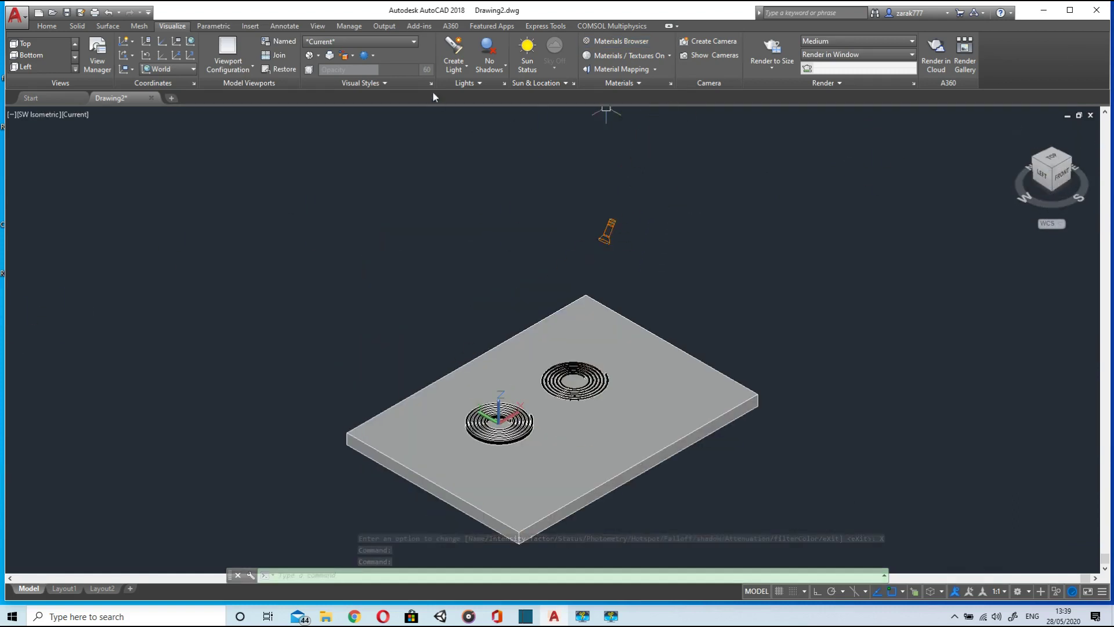
pyautogui.click(771, 51)
pyautogui.click(504, 346)
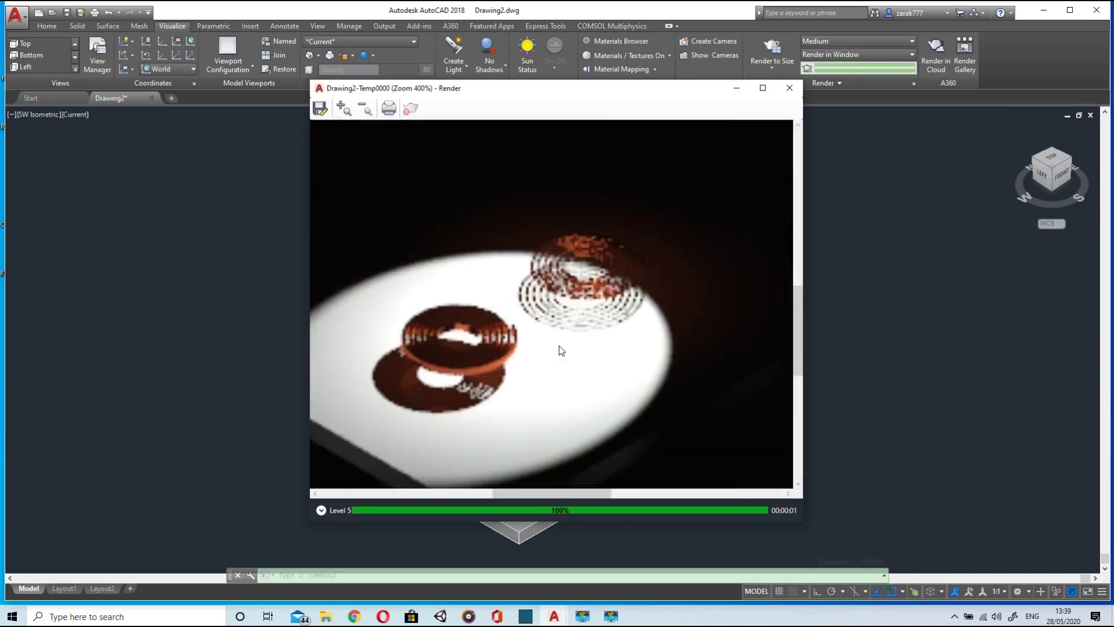
pyautogui.click(789, 88)
# Step: Turn on the sun with adjustable exposure settings, and move the spotlight's source outward beyond the slab's edge in the Front view
pyautogui.click(527, 55)
pyautogui.click(540, 290)
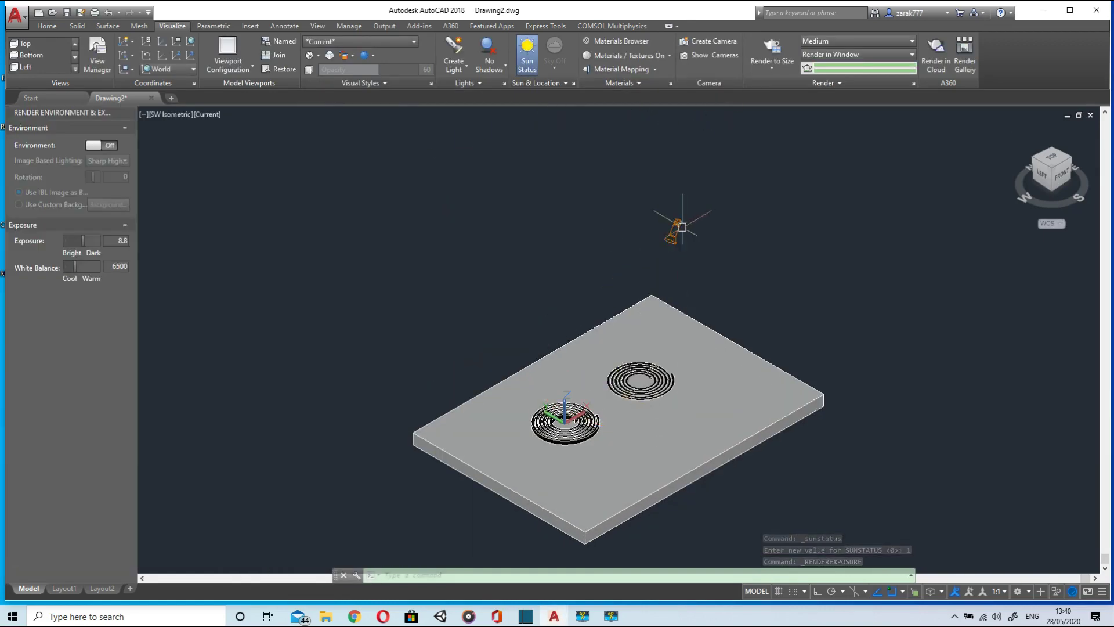
pyautogui.click(1061, 175)
pyautogui.click(696, 251)
pyautogui.click(703, 236)
pyautogui.click(790, 139)
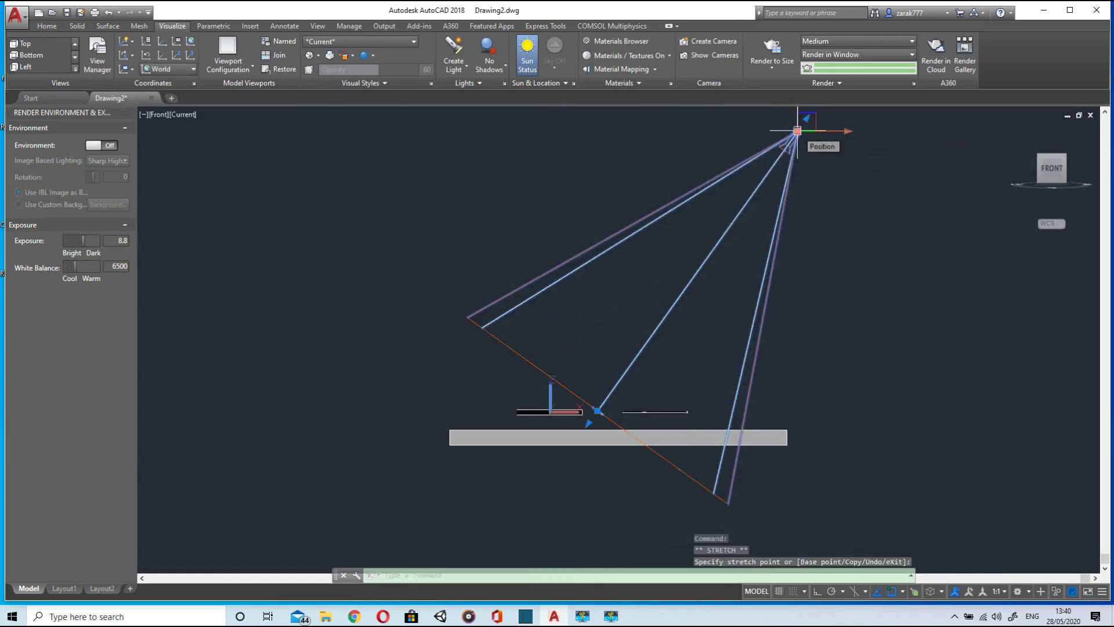
# Step: Render a closer SW isometric view without the Medium Images Library, inspect both coils at 200% zoom, and dismiss the render
pyautogui.click(1038, 155)
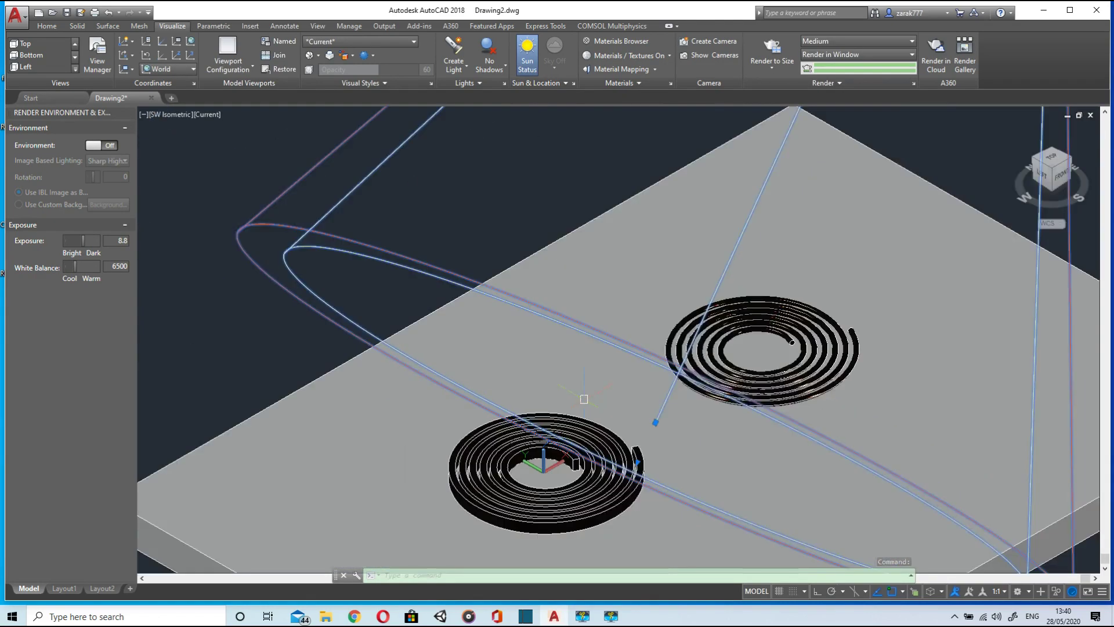
pyautogui.click(772, 55)
pyautogui.click(480, 344)
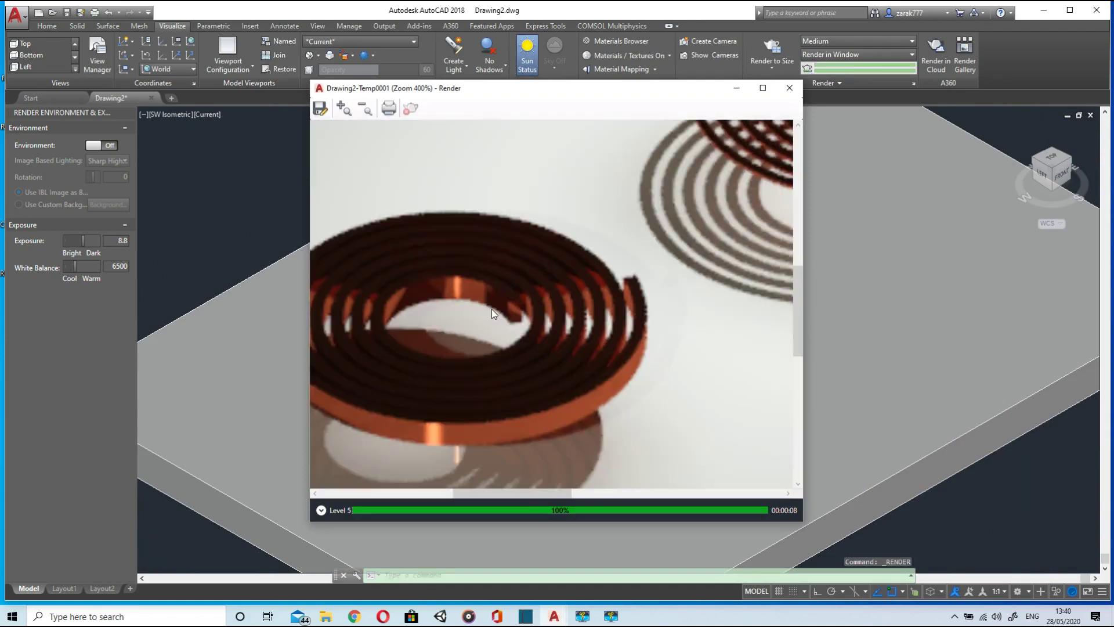
pyautogui.scroll(-1, 492, 309)
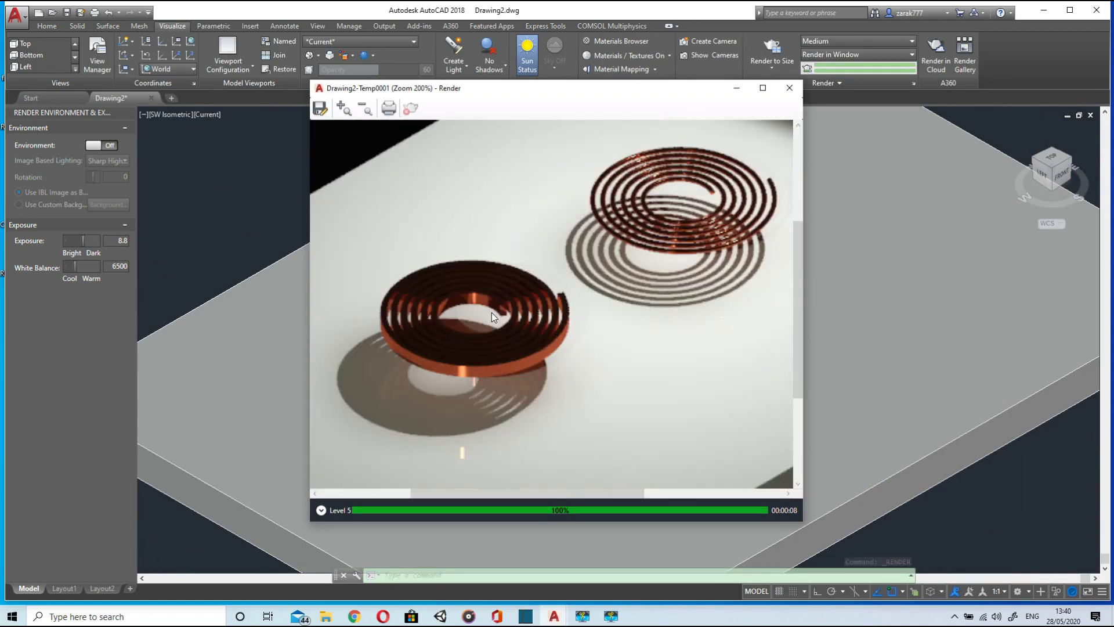
pyautogui.click(789, 88)
# Step: Frame both coils closely from above the front, set the render quality to High, and render without the Medium Images Library
pyautogui.scroll(2, 662, 422)
pyautogui.moveTo(712, 415)
pyautogui.mouseDown(button='middle')
pyautogui.moveTo(666, 419)
pyautogui.moveTo(887, 435)
pyautogui.mouseUp(button='middle')
pyautogui.moveTo(621, 458); pyautogui.dragTo(653, 461, button='middle')
pyautogui.click(849, 41)
pyautogui.click(812, 77)
pyautogui.click(806, 69)
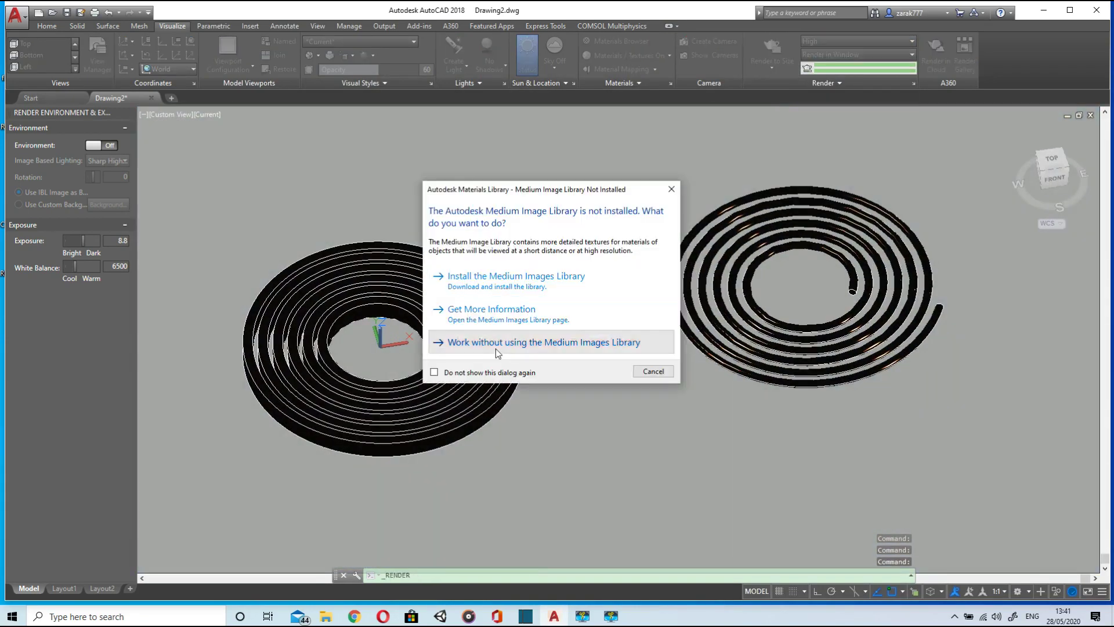
pyautogui.click(498, 347)
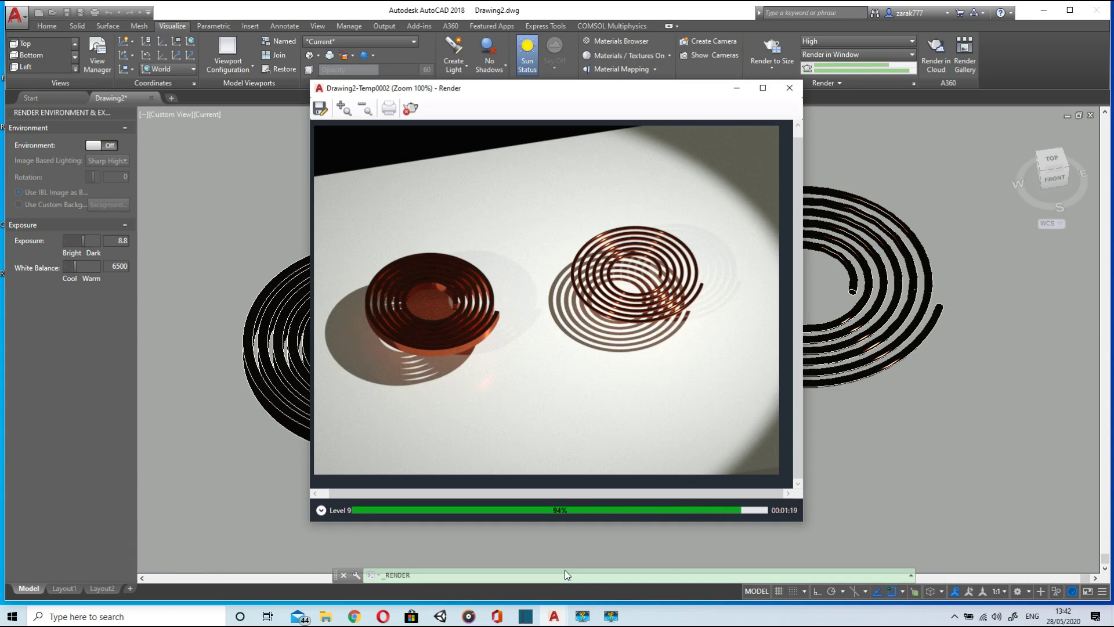
# Step: Save the rendered image to the Desktop as a PNG named coil with the default image options, and close the render
pyautogui.click(320, 108)
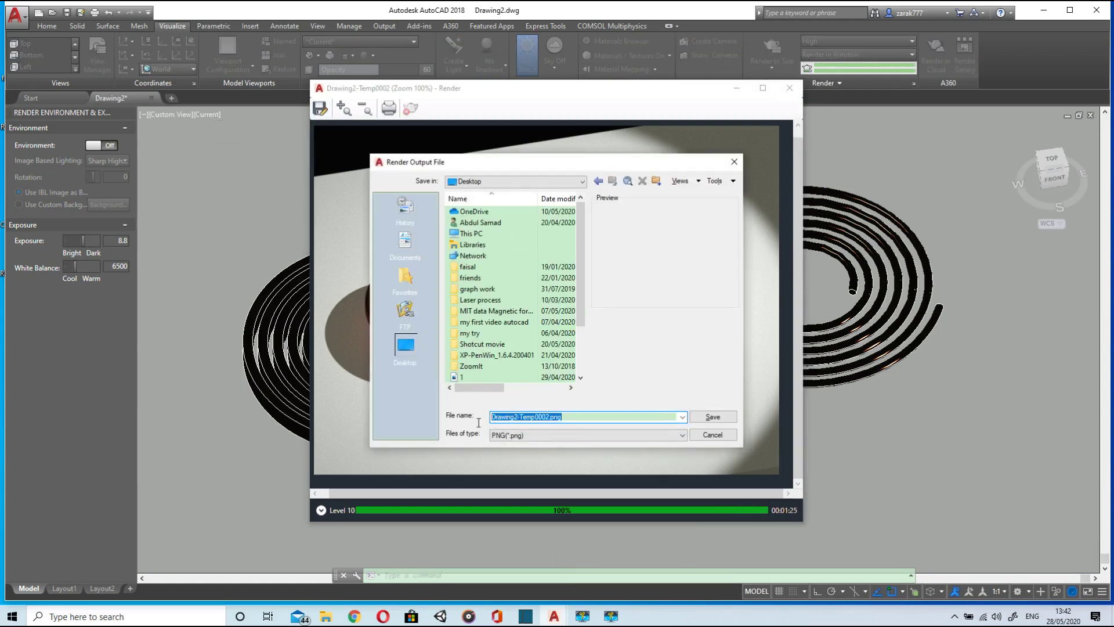
pyautogui.write('coil')
pyautogui.click(712, 416)
pyautogui.click(524, 373)
pyautogui.click(789, 89)
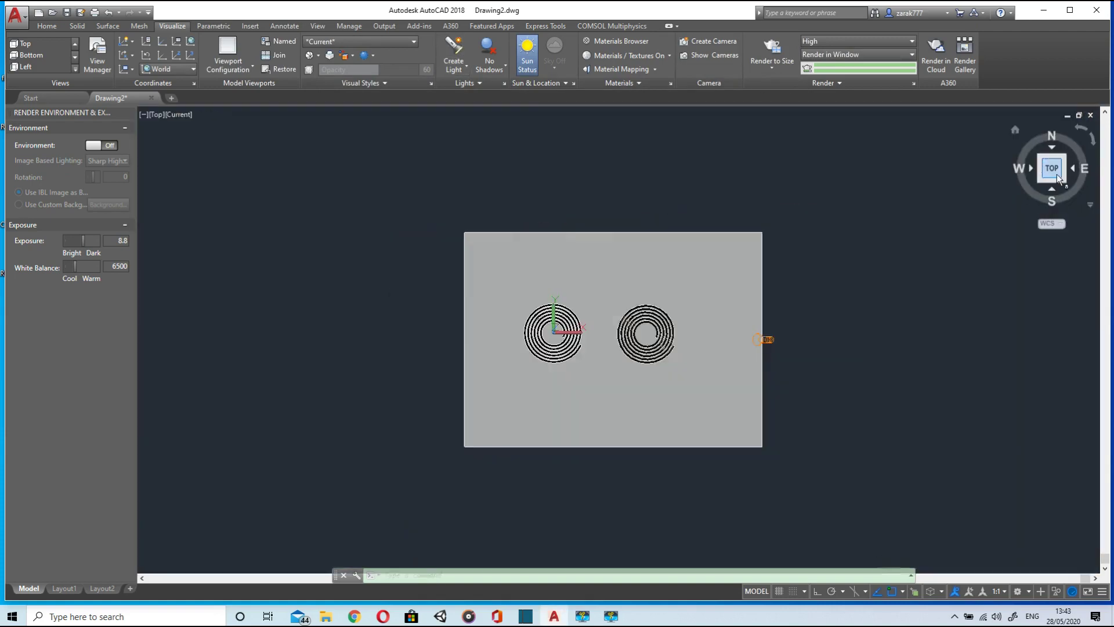
# Step: Move the spotlight's source horizontally inward in the Front view so it sits above the round-wire coil
pyautogui.click(1052, 173)
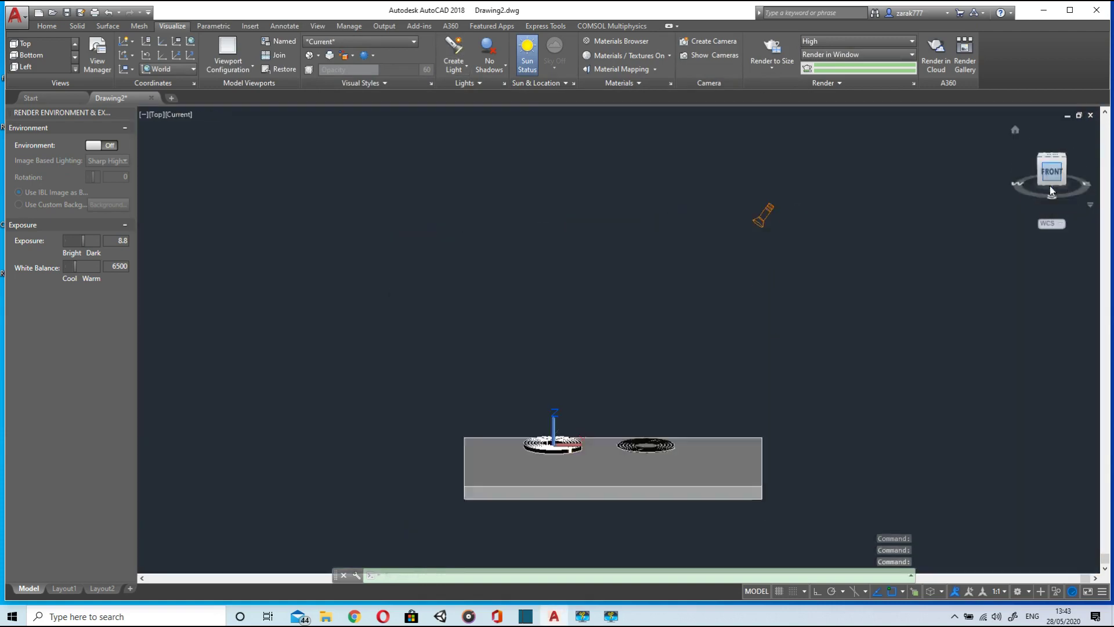
pyautogui.click(763, 211)
pyautogui.click(769, 202)
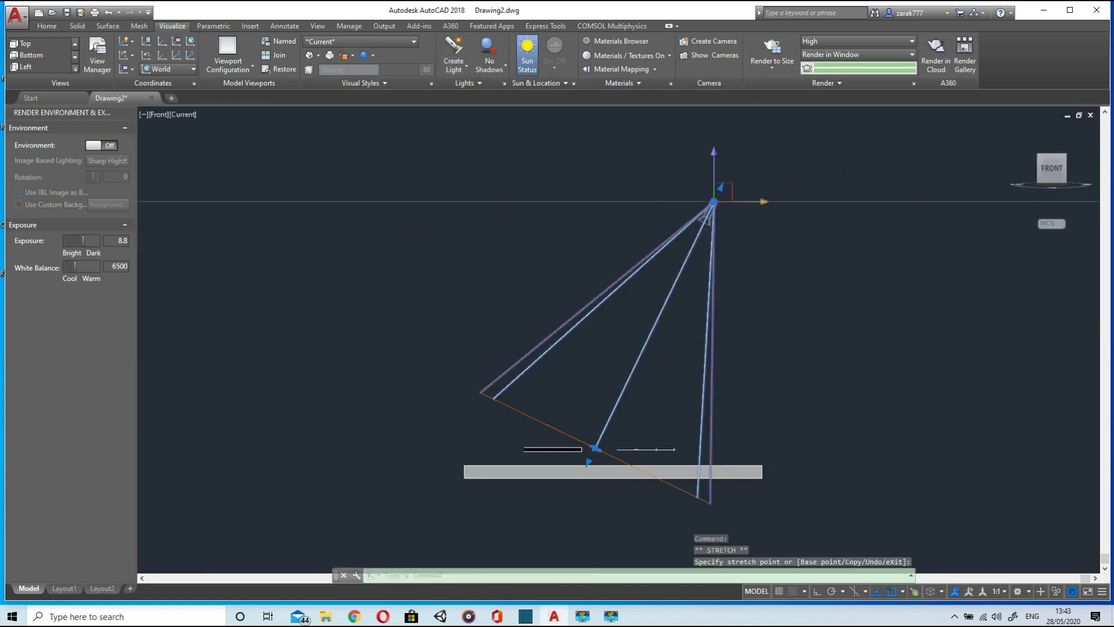
pyautogui.click(662, 203)
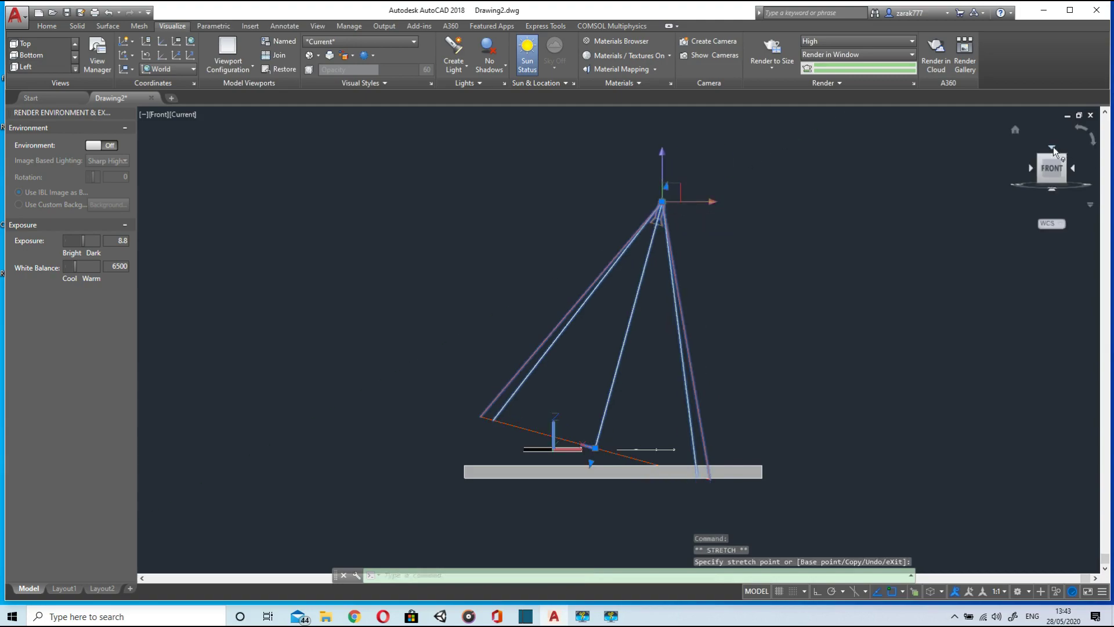
# Step: Frame both coils again from above the front and render them without the Medium Images Library
pyautogui.click(1052, 149)
pyautogui.click(1033, 162)
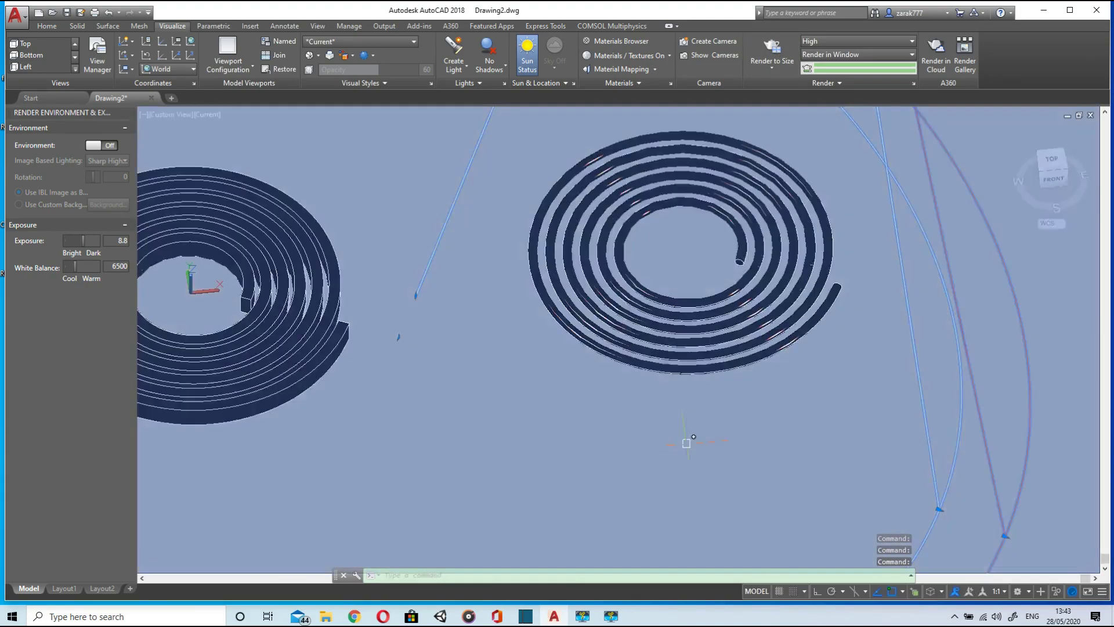
pyautogui.moveTo(686, 443); pyautogui.dragTo(854, 487, button='middle')
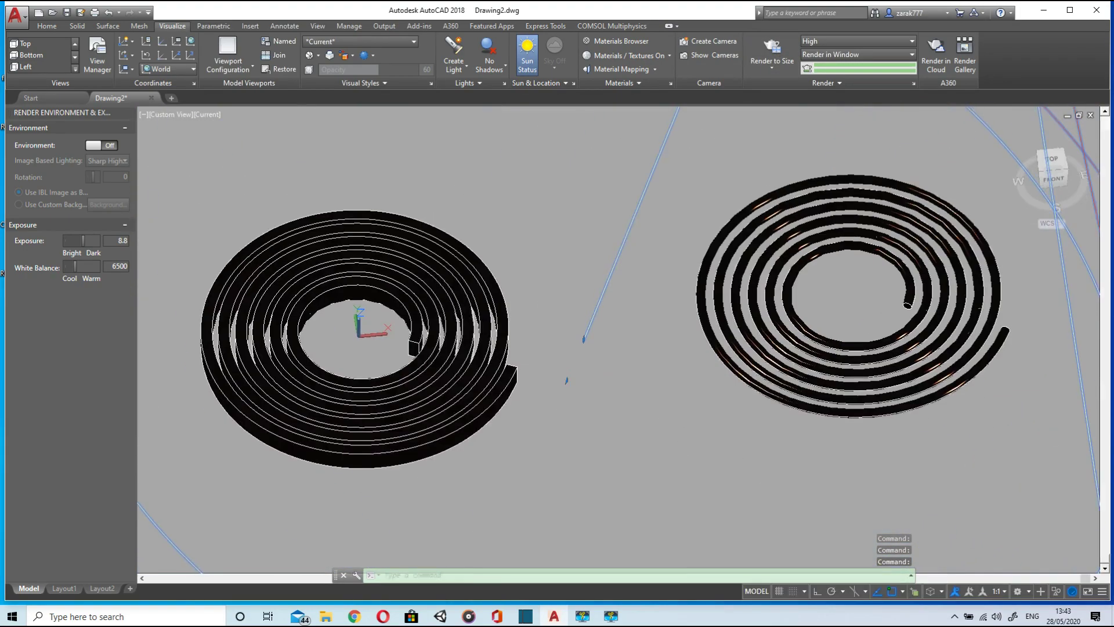
pyautogui.click(771, 48)
pyautogui.click(475, 344)
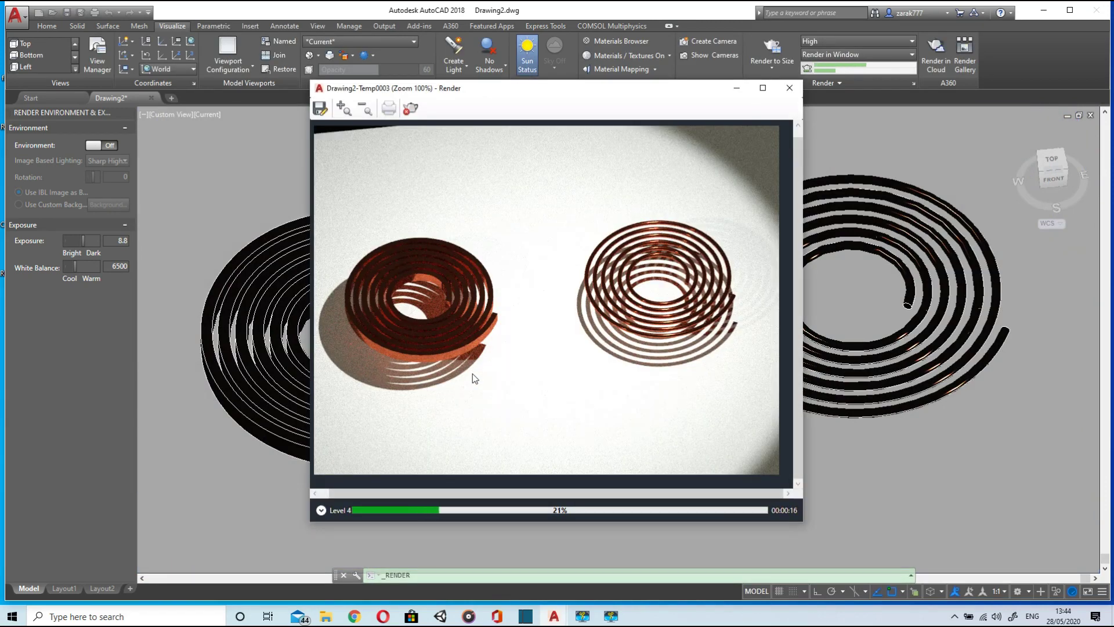
pyautogui.click(611, 616)
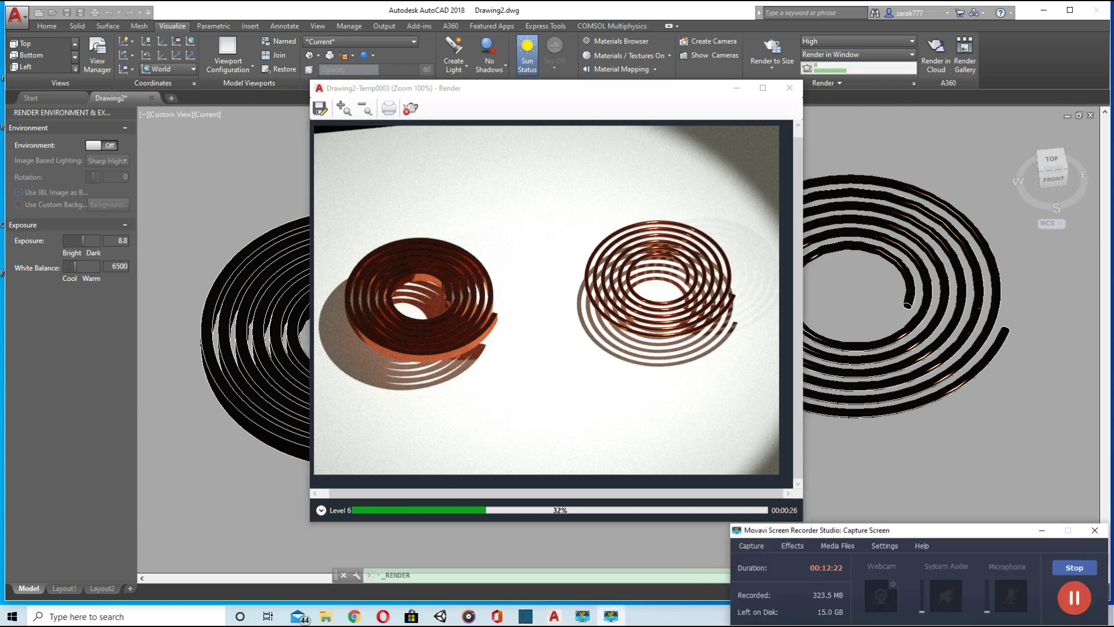
pyautogui.click(1032, 536)
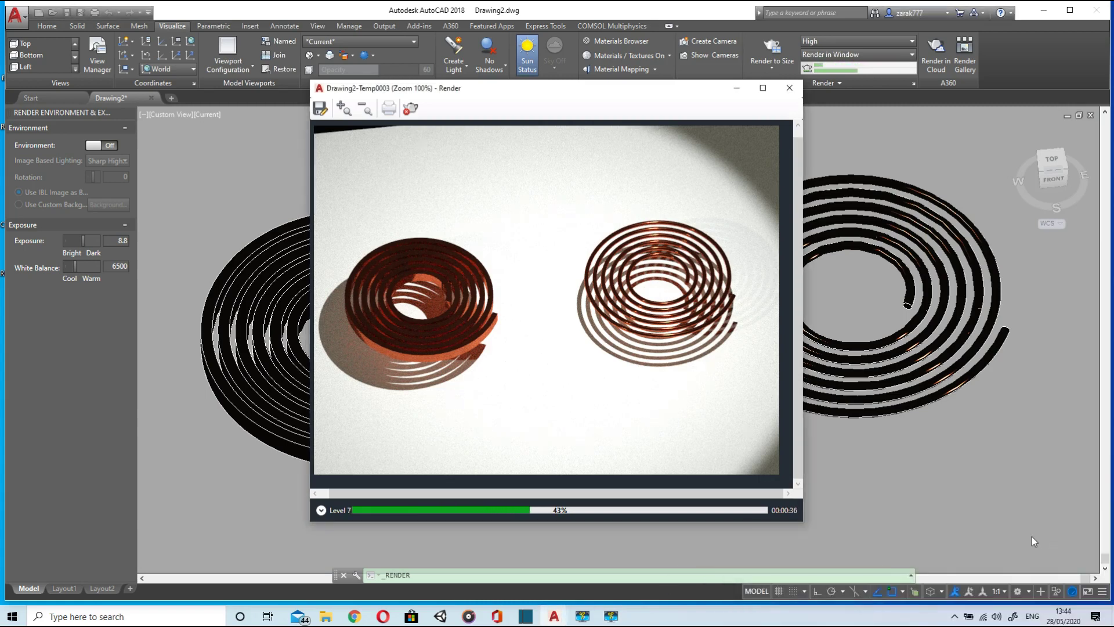